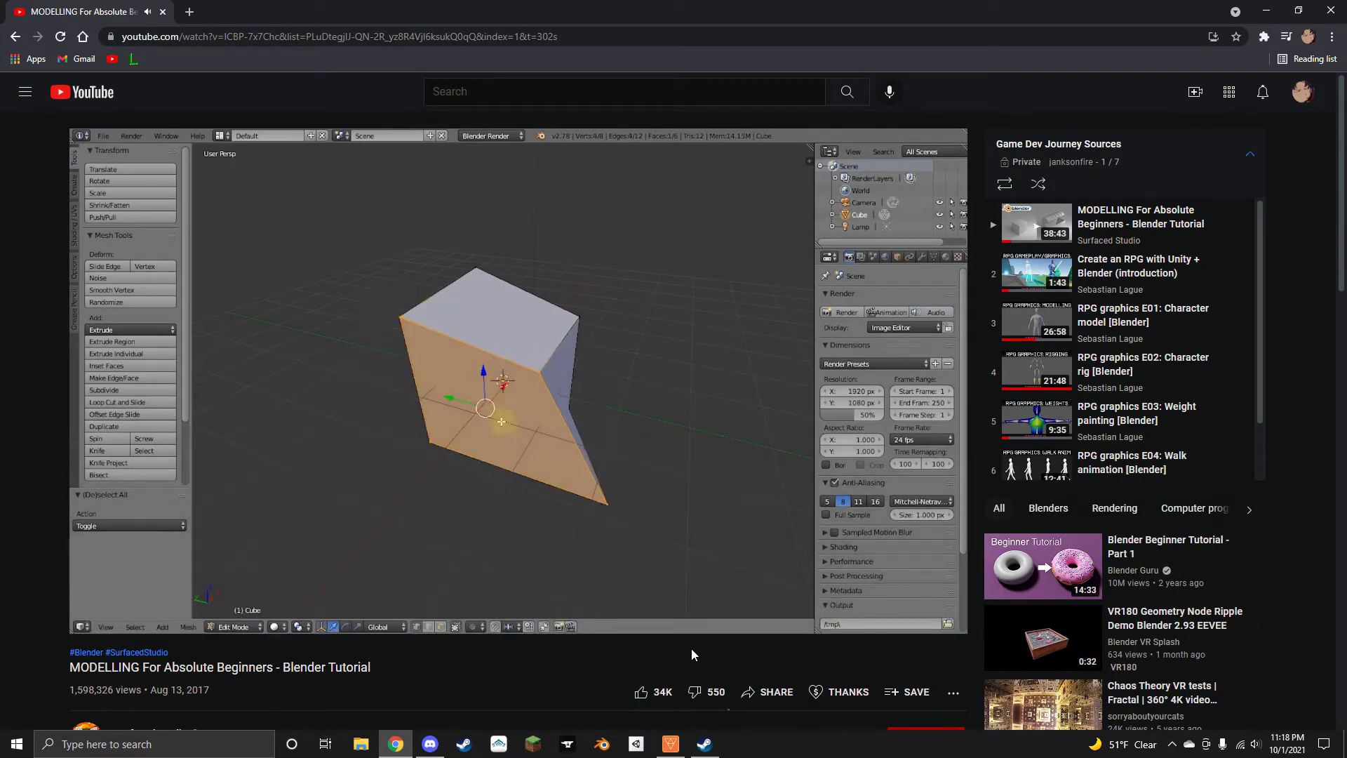
Step: Like the absolute beginners modelling tutorial and skip through its chapters up to the final render
{"action": "left_click", "coordinate": [652, 691]}
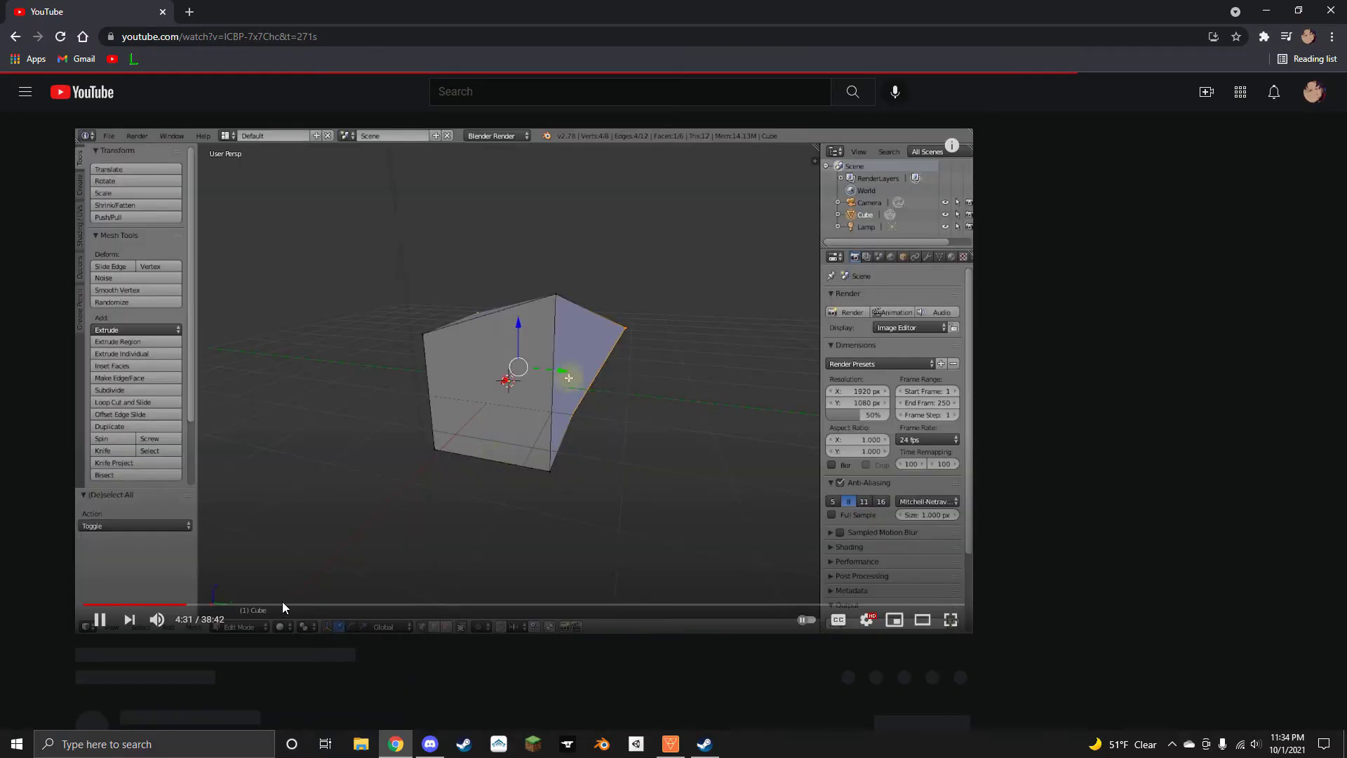
{"action": "left_click", "coordinate": [274, 607]}
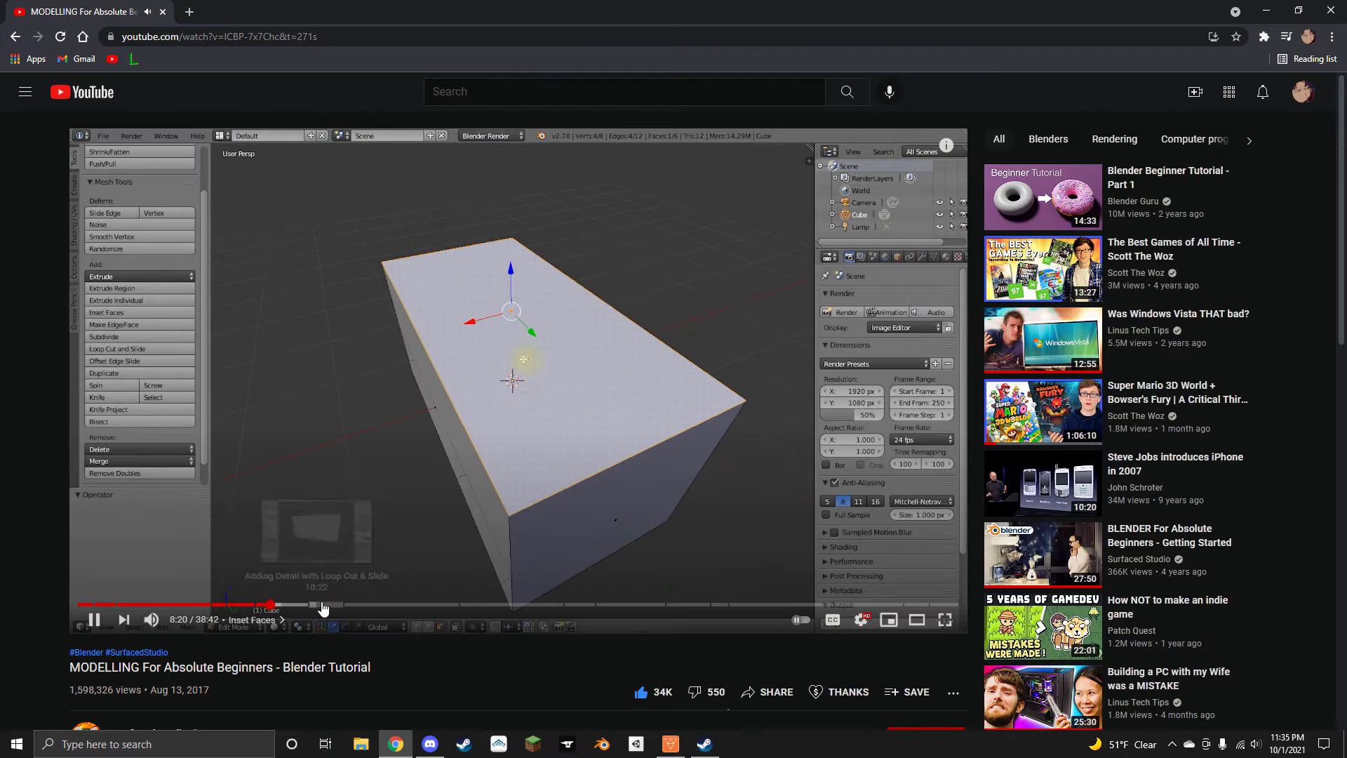
{"action": "left_click", "coordinate": [320, 606]}
{"action": "left_click", "coordinate": [359, 606]}
{"action": "left_click", "coordinate": [422, 607]}
{"action": "left_click", "coordinate": [475, 607]}
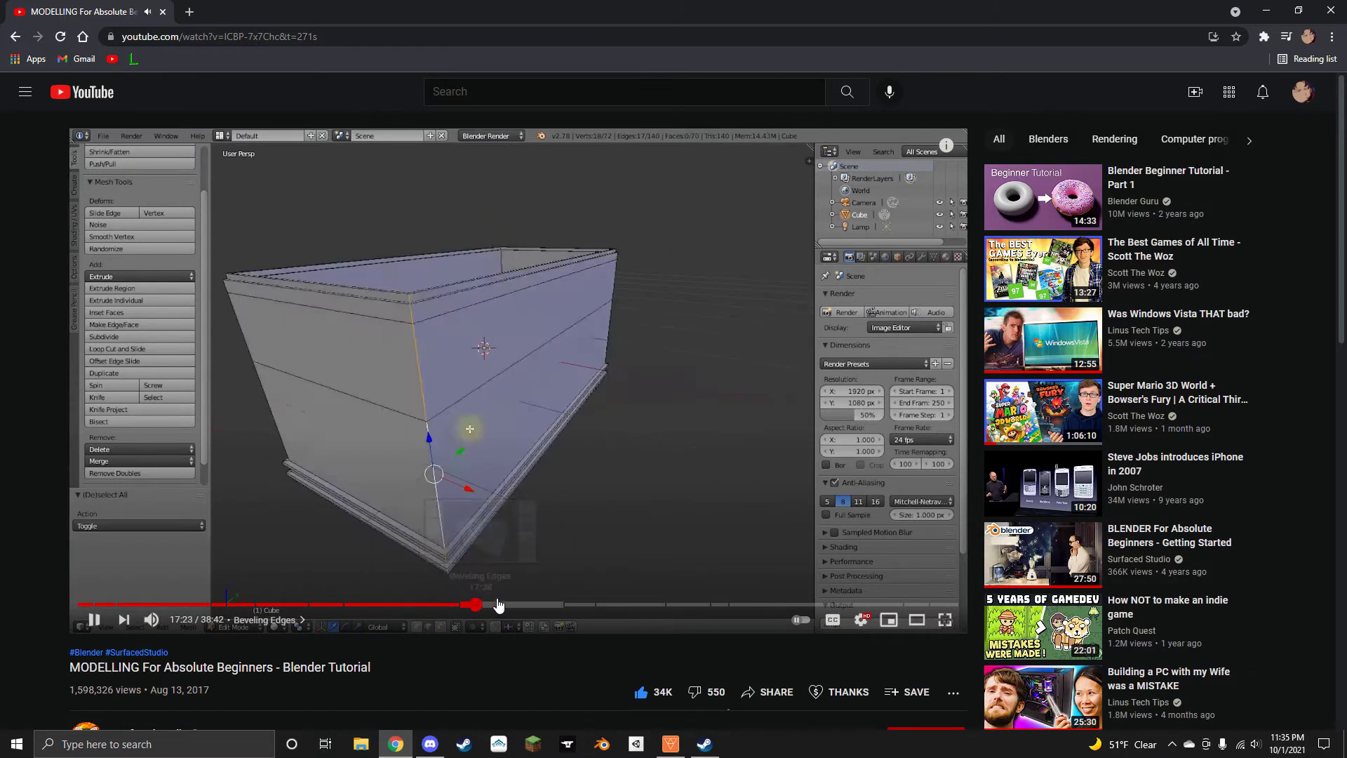
{"action": "left_click", "coordinate": [586, 607]}
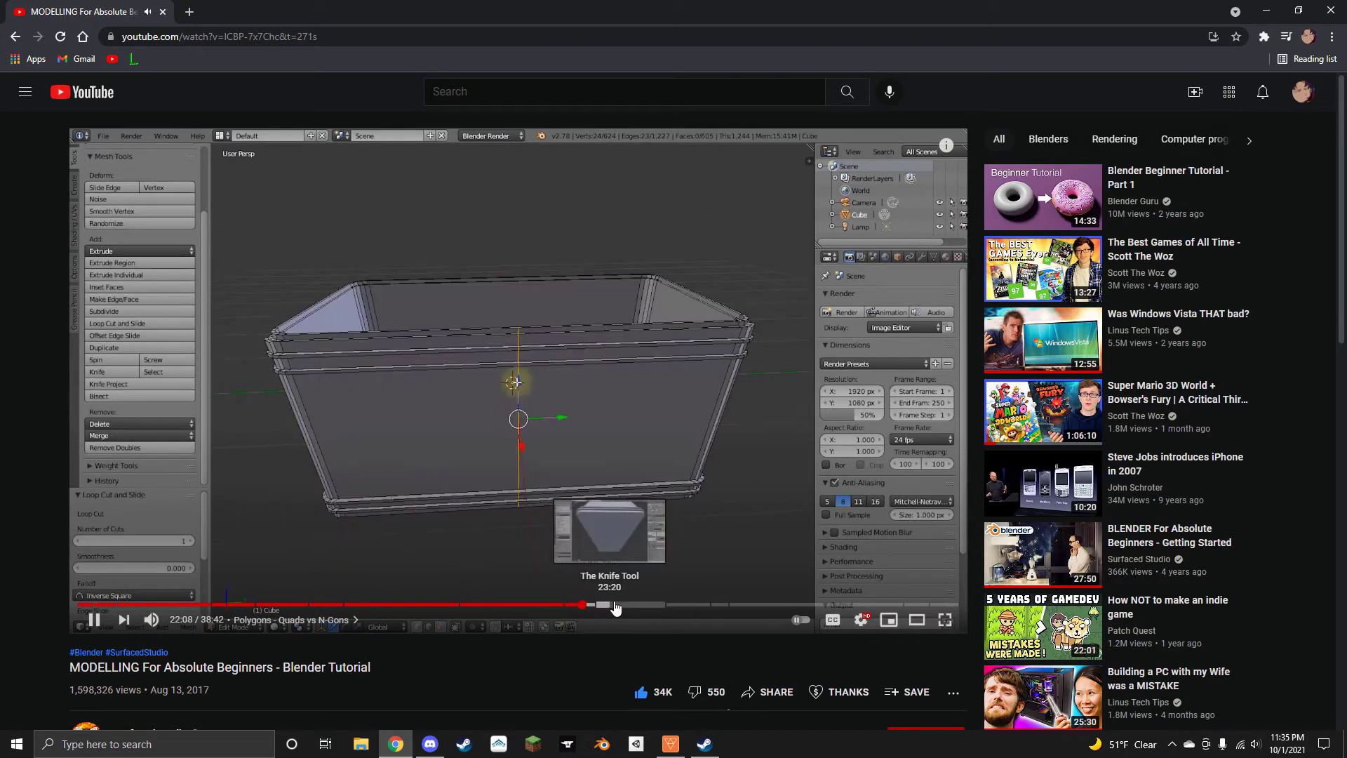
{"action": "left_click", "coordinate": [667, 606]}
{"action": "left_click", "coordinate": [733, 607]}
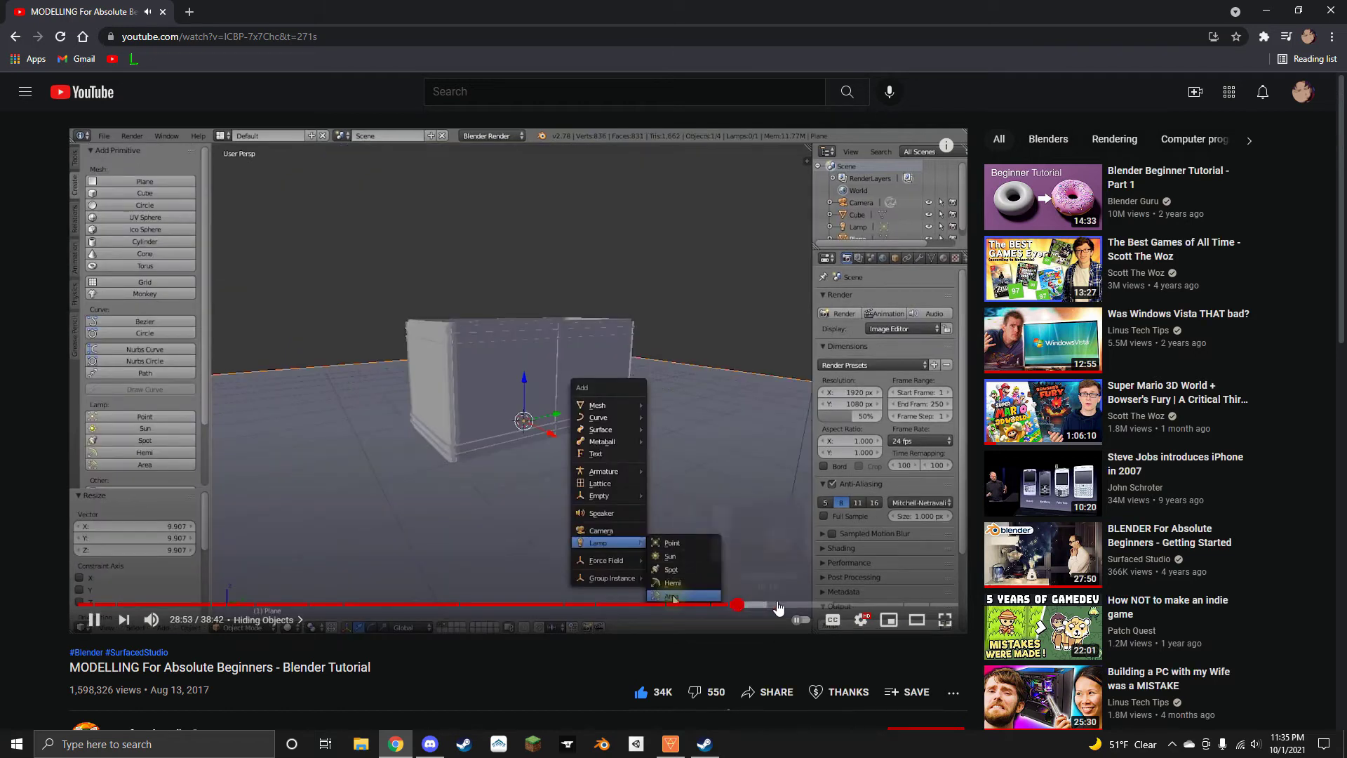
{"action": "left_click", "coordinate": [780, 606]}
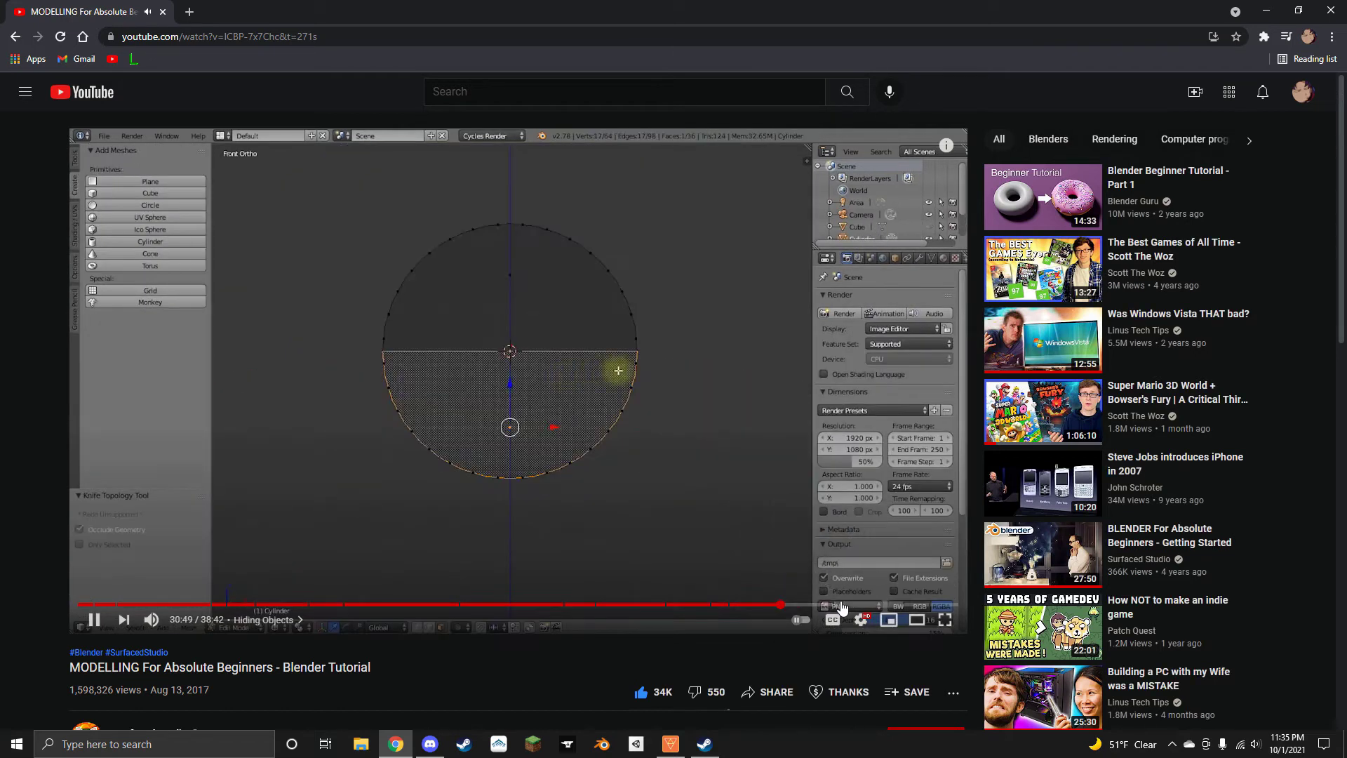
{"action": "left_click", "coordinate": [860, 607]}
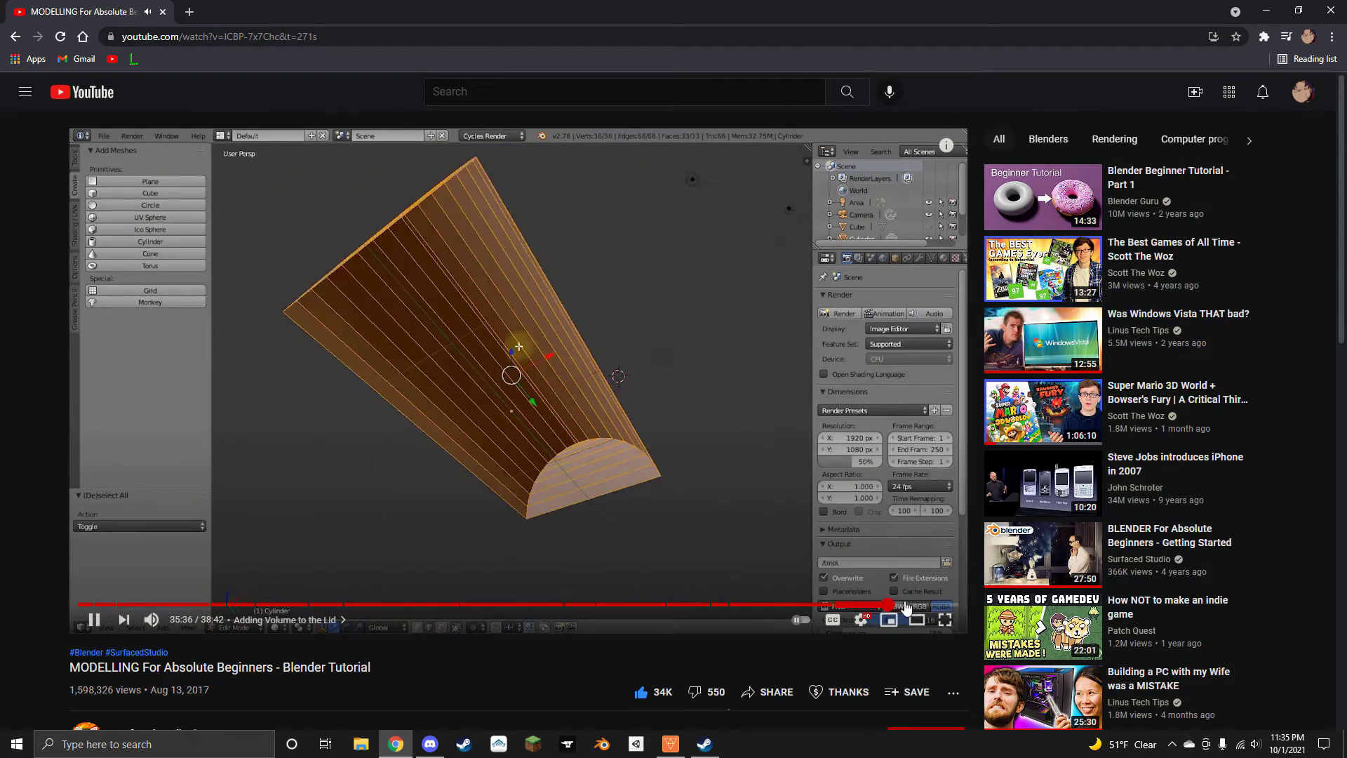
{"action": "left_click", "coordinate": [925, 607]}
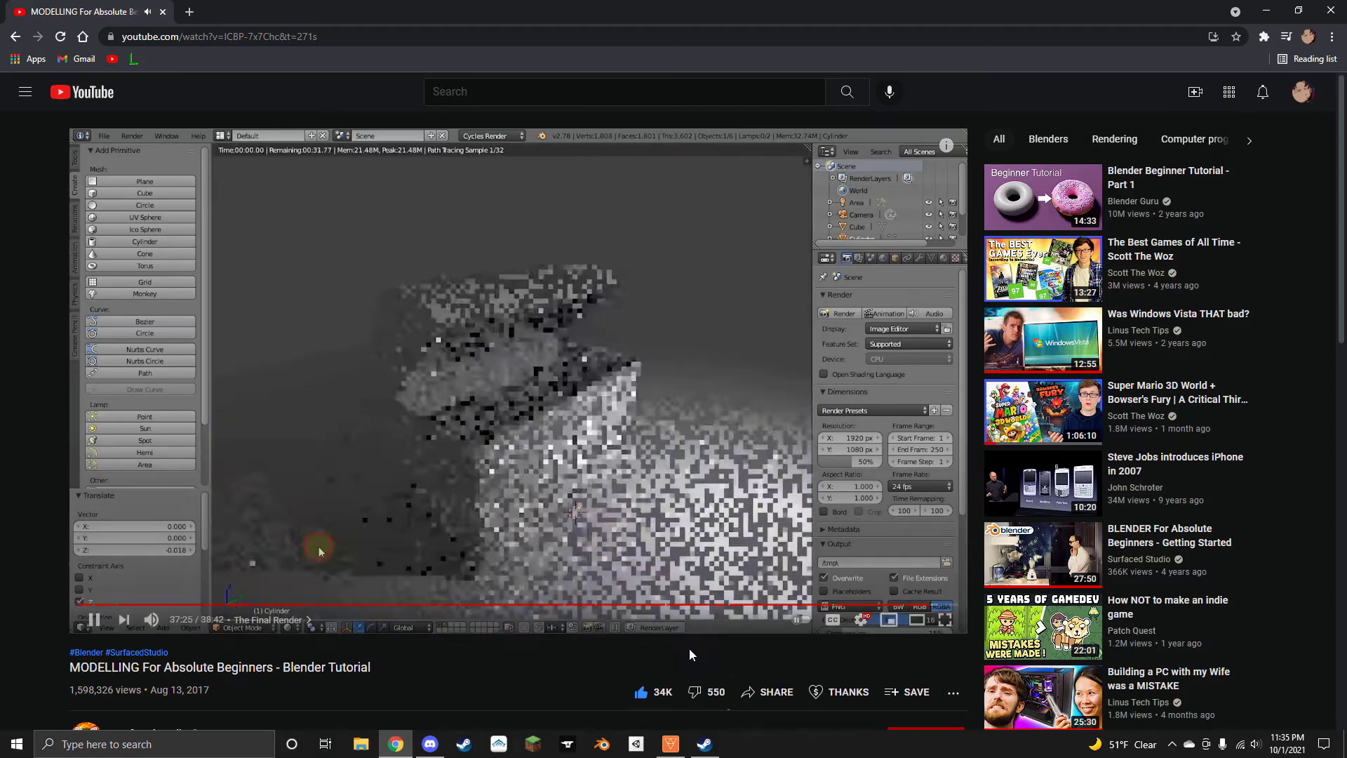
{"action": "key", "text": "alt+z"}
{"action": "left_click", "coordinate": [491, 264]}
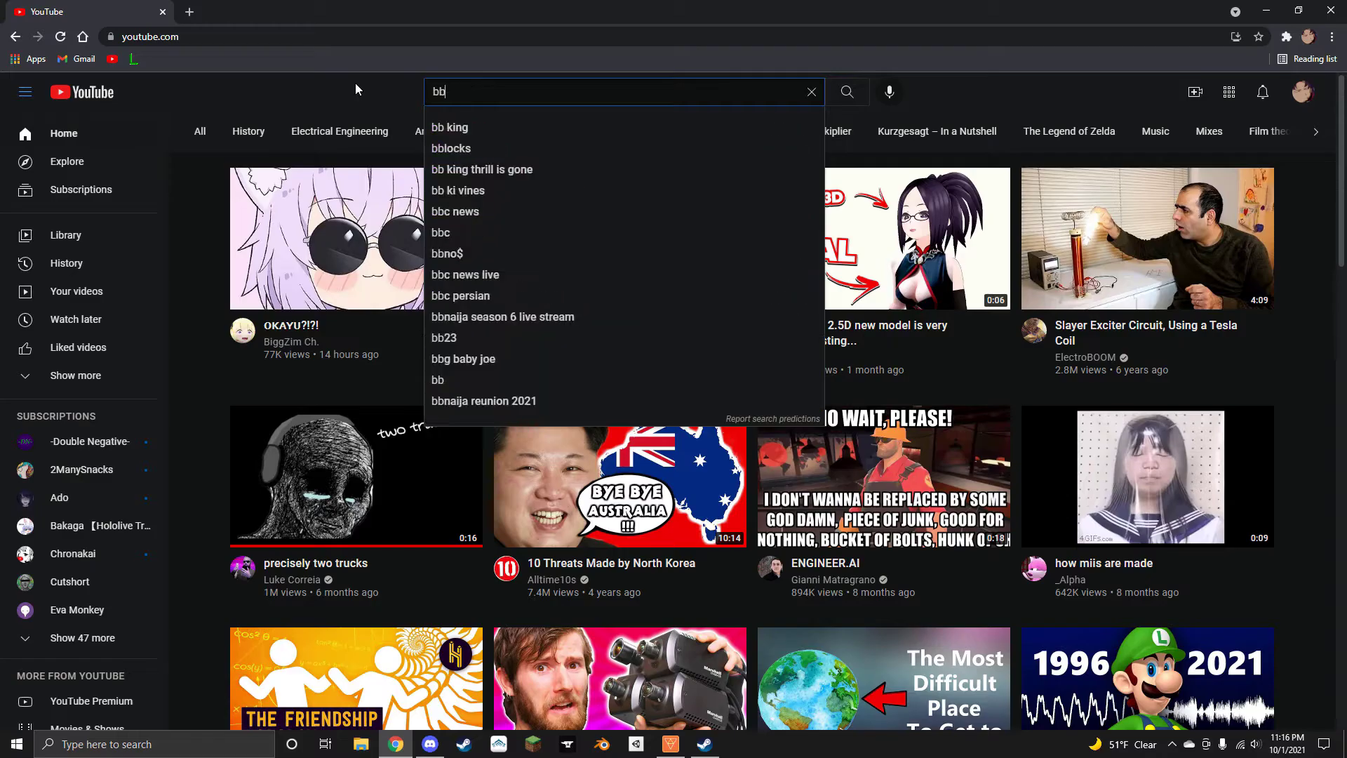
Step: Enter "bblembter tubtoarial" as the YouTube search query
{"action": "type", "text": "lembter tubtoarial"}
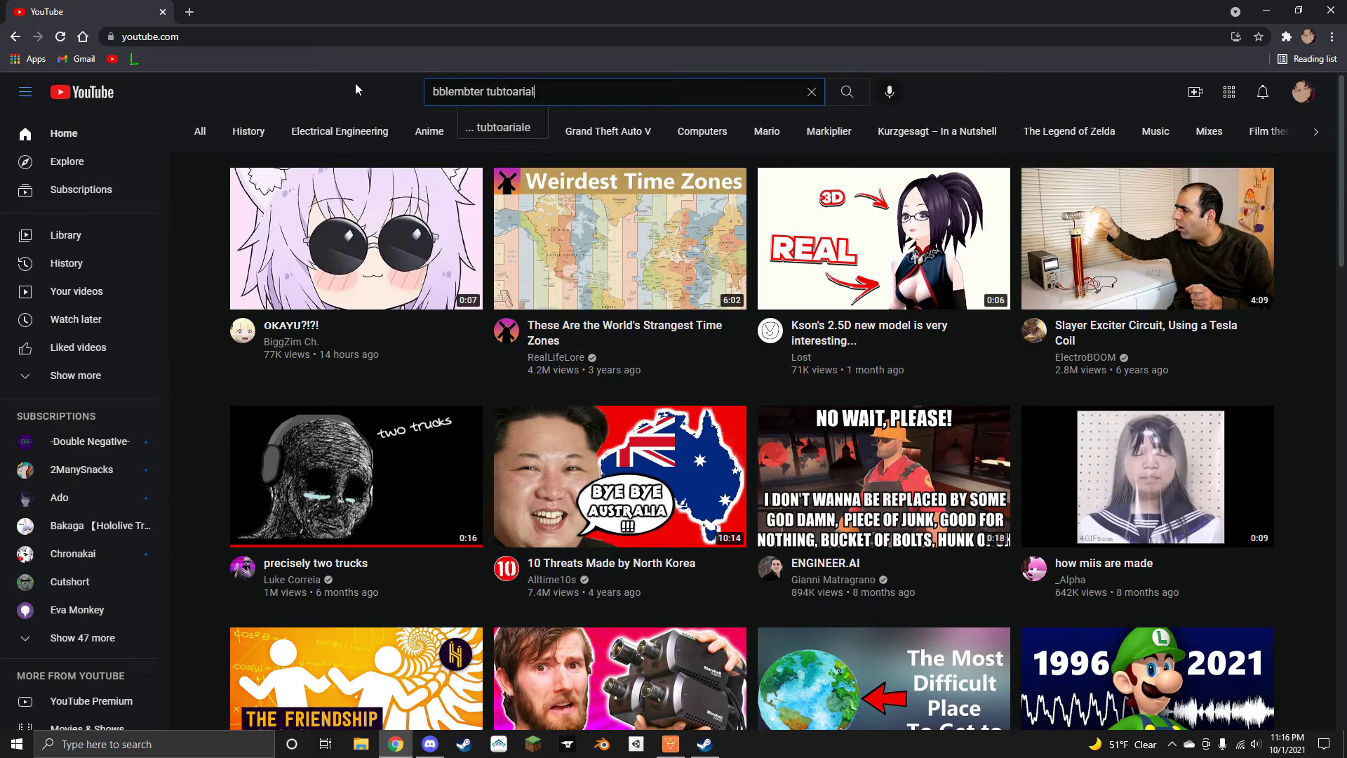
{"action": "key", "text": "alt+z"}
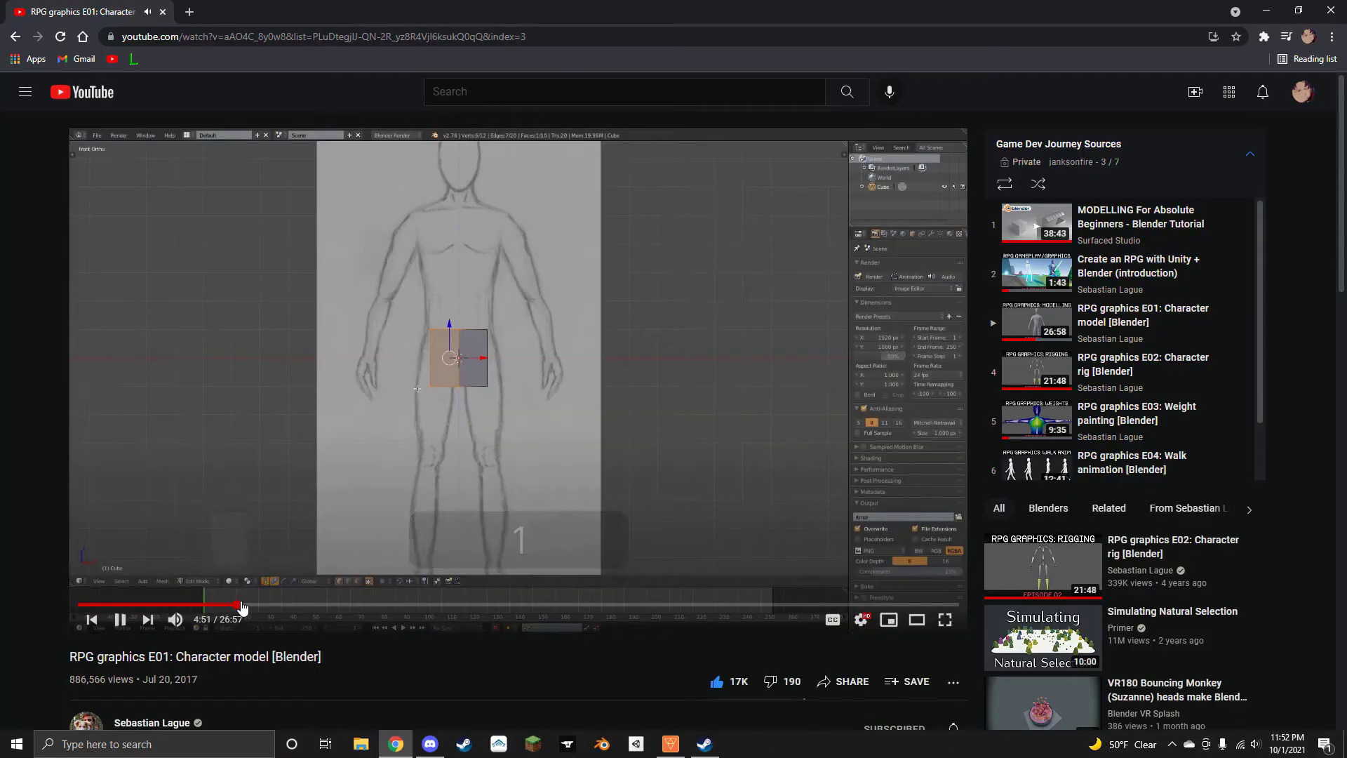
Step: Skim forward through the RPG graphics E01 character model video
{"action": "left_click_drag", "start_coordinate": [242, 608], "coordinate": [773, 608]}
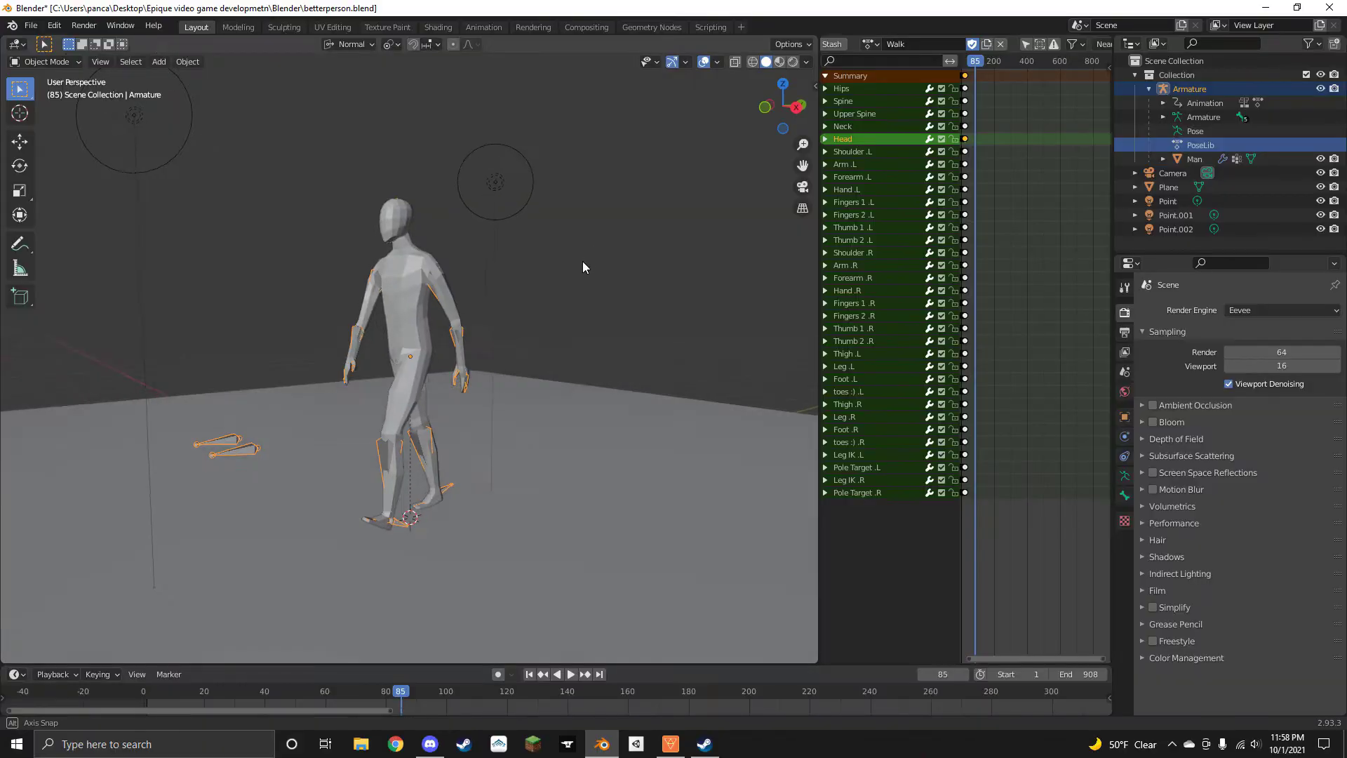
Step: In Blender, play the human figure's Walk action and view the pose from several angles
{"action": "key", "text": "Escape"}
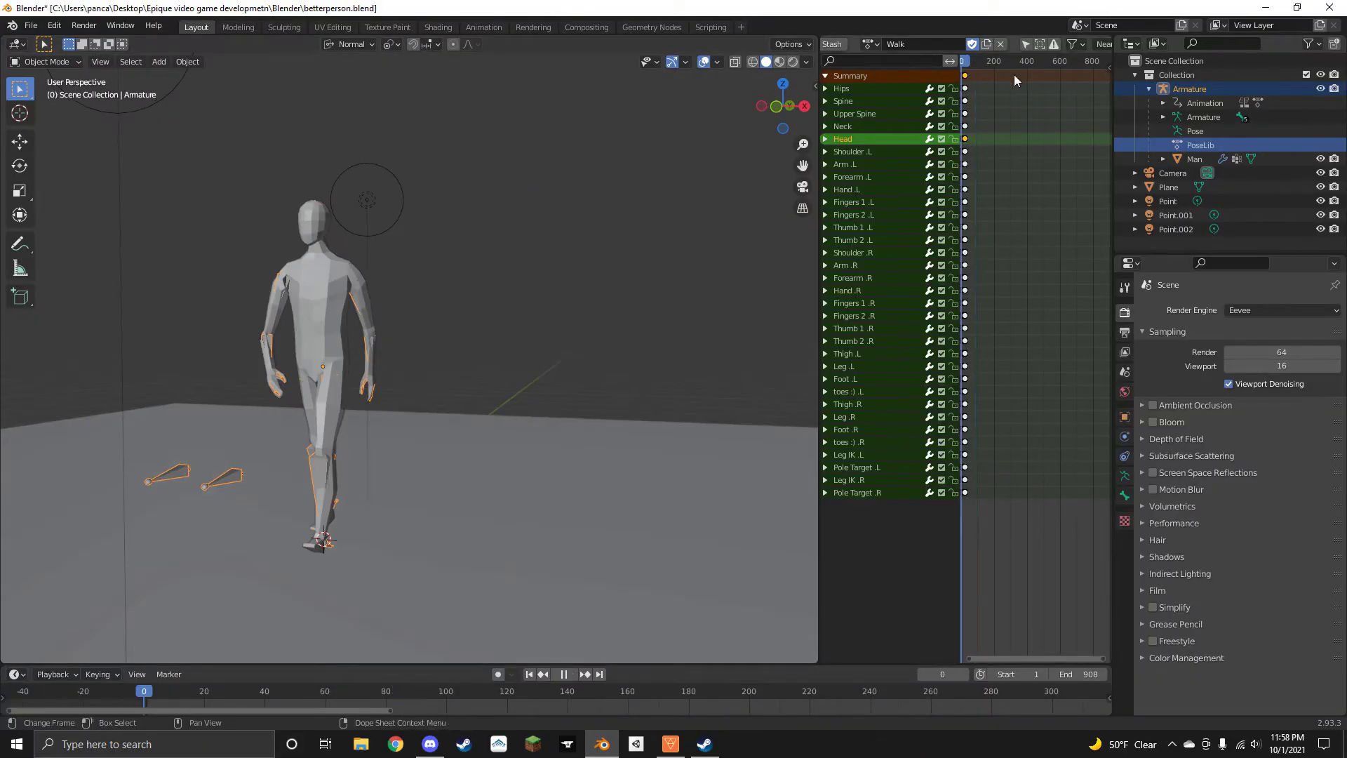
{"action": "middle_click_drag", "start_coordinate": [718, 243], "coordinate": [444, 317]}
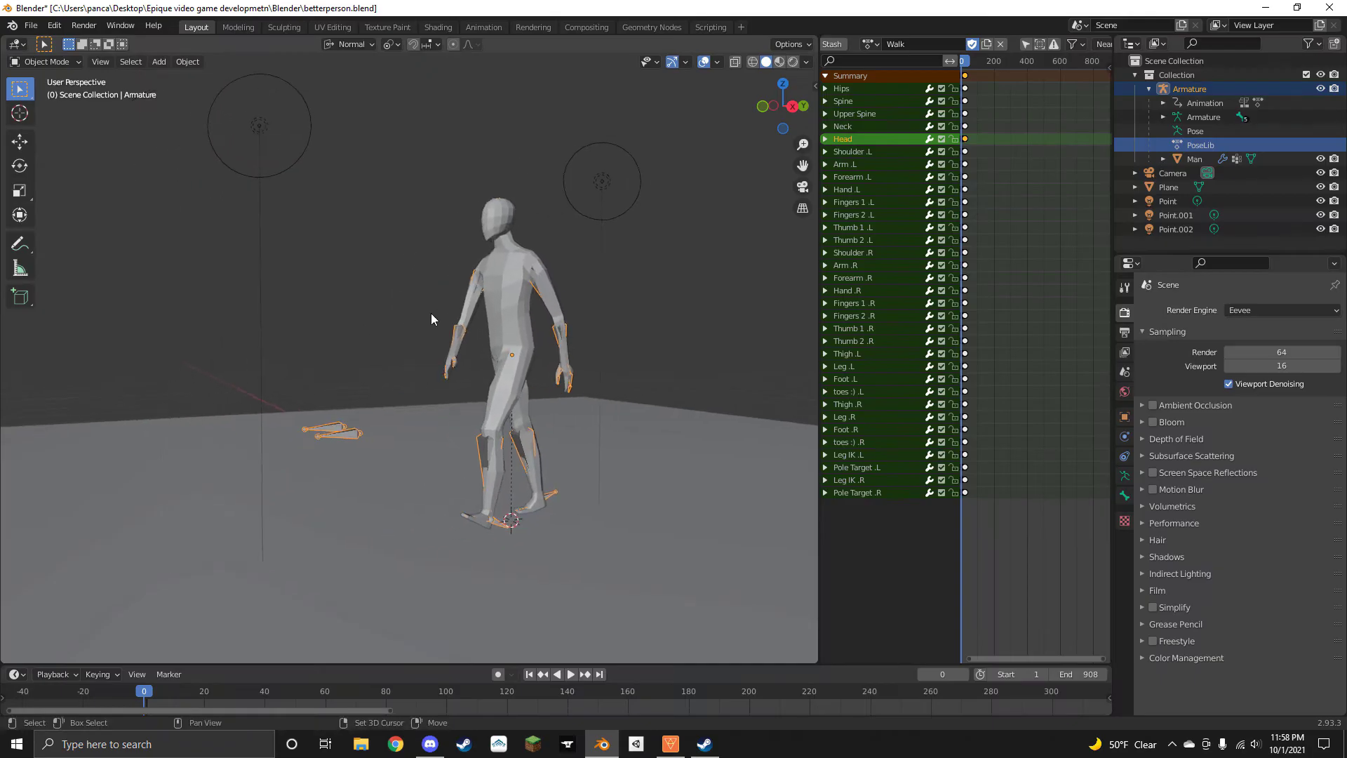
{"action": "middle_click_drag", "start_coordinate": [431, 313], "coordinate": [398, 304]}
{"action": "middle_click_drag", "start_coordinate": [613, 170], "coordinate": [714, 222]}
{"action": "key", "text": "space"}
{"action": "key", "text": "space"}
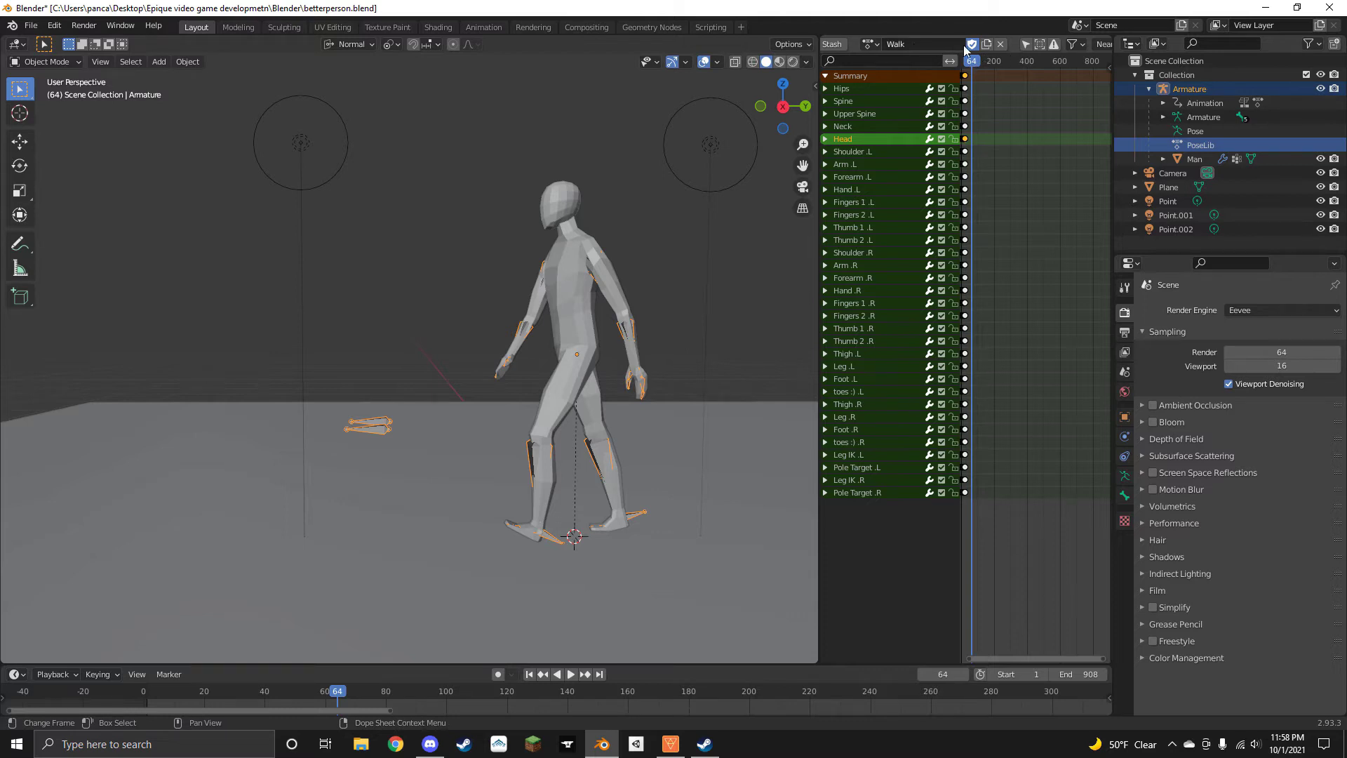
Step: Switch the armature's action to Geddan and play it from the first frame
{"action": "left_click", "coordinate": [871, 44]}
{"action": "left_click", "coordinate": [906, 105]}
{"action": "key", "text": "shift+Left"}
{"action": "key", "text": "space"}
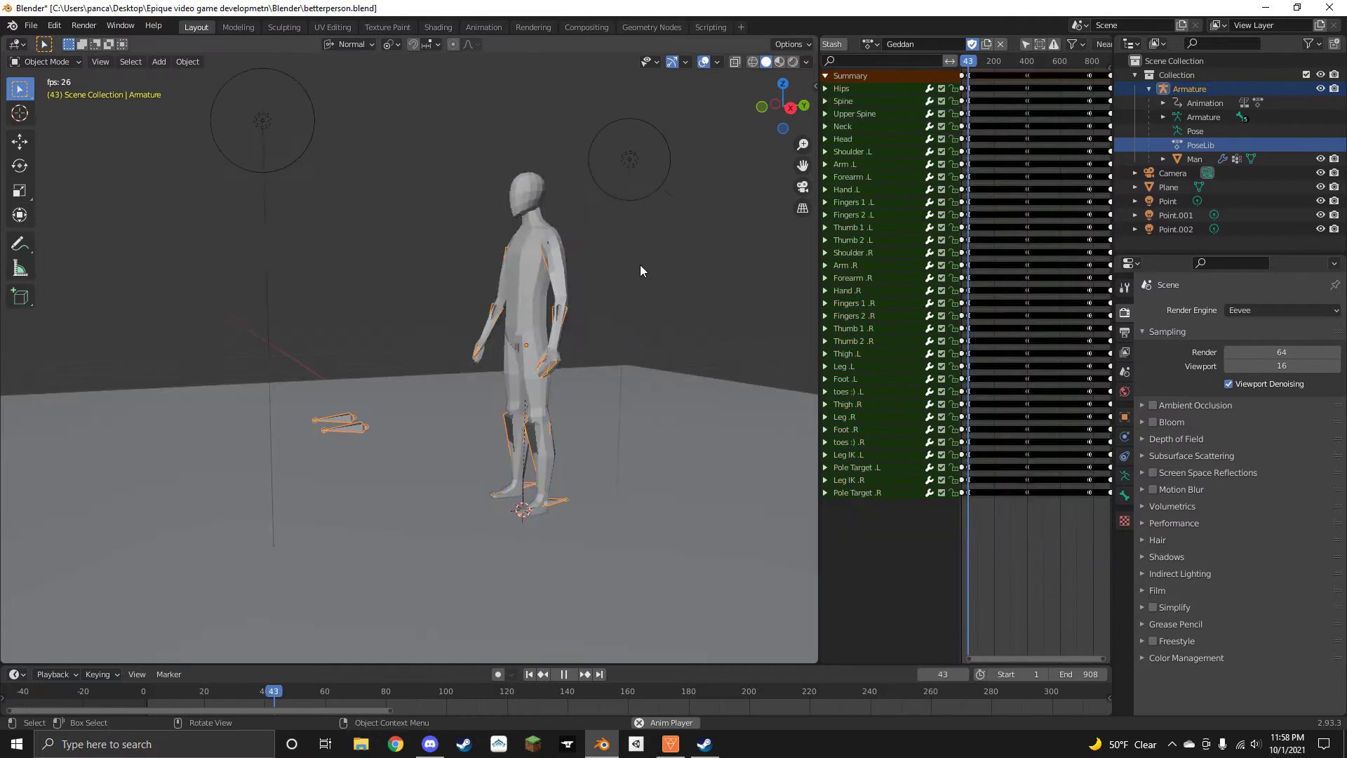
{"action": "middle_click_drag", "start_coordinate": [640, 267], "coordinate": [542, 275]}
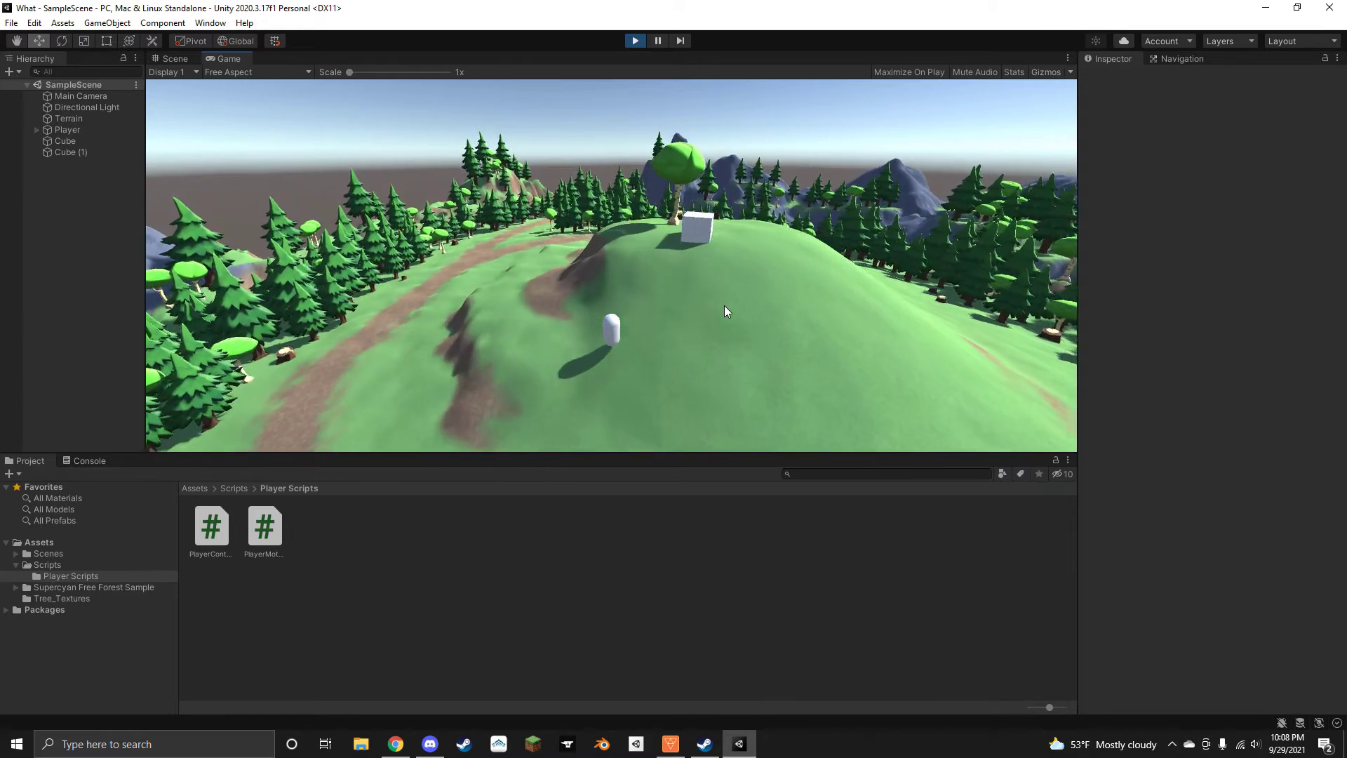
Step: In Unity, show the console and repeatedly interact with the white cube beside the tree in the running game
{"action": "left_click", "coordinate": [83, 461]}
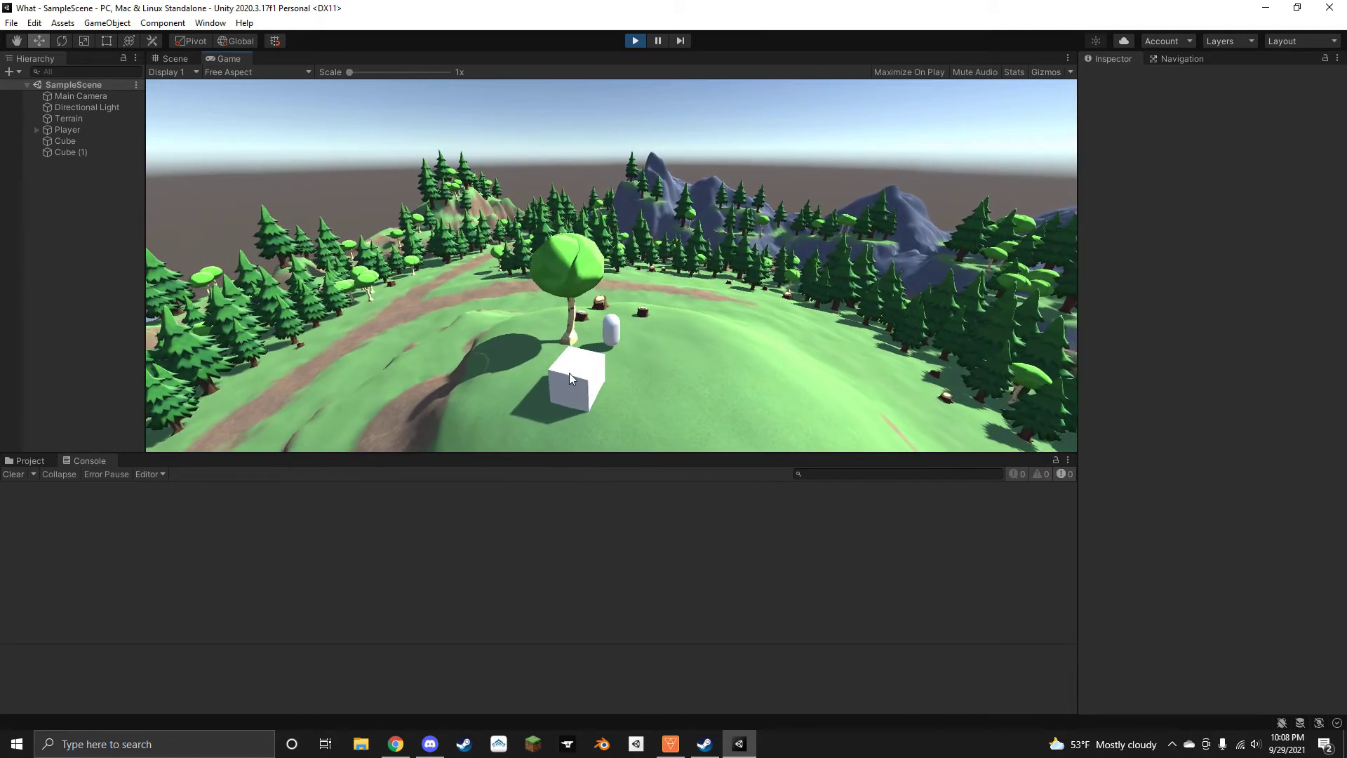
{"action": "left_click", "coordinate": [585, 360]}
{"action": "left_click", "coordinate": [589, 359]}
{"action": "left_click", "coordinate": [593, 360]}
{"action": "left_click", "coordinate": [593, 360]}
{"action": "left_click", "coordinate": [595, 360]}
{"action": "left_click", "coordinate": [595, 360]}
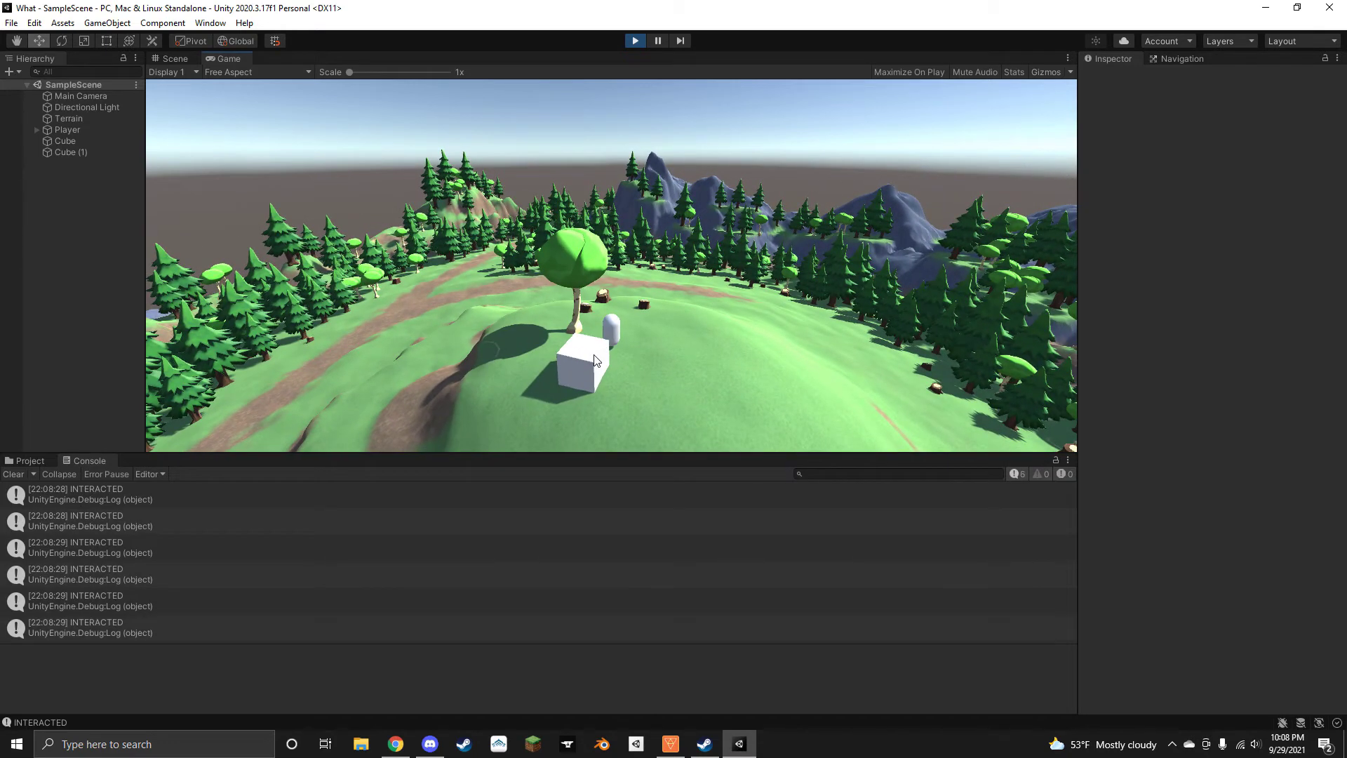
{"action": "left_click", "coordinate": [595, 360]}
{"action": "left_click", "coordinate": [595, 360]}
{"action": "left_click", "coordinate": [595, 360]}
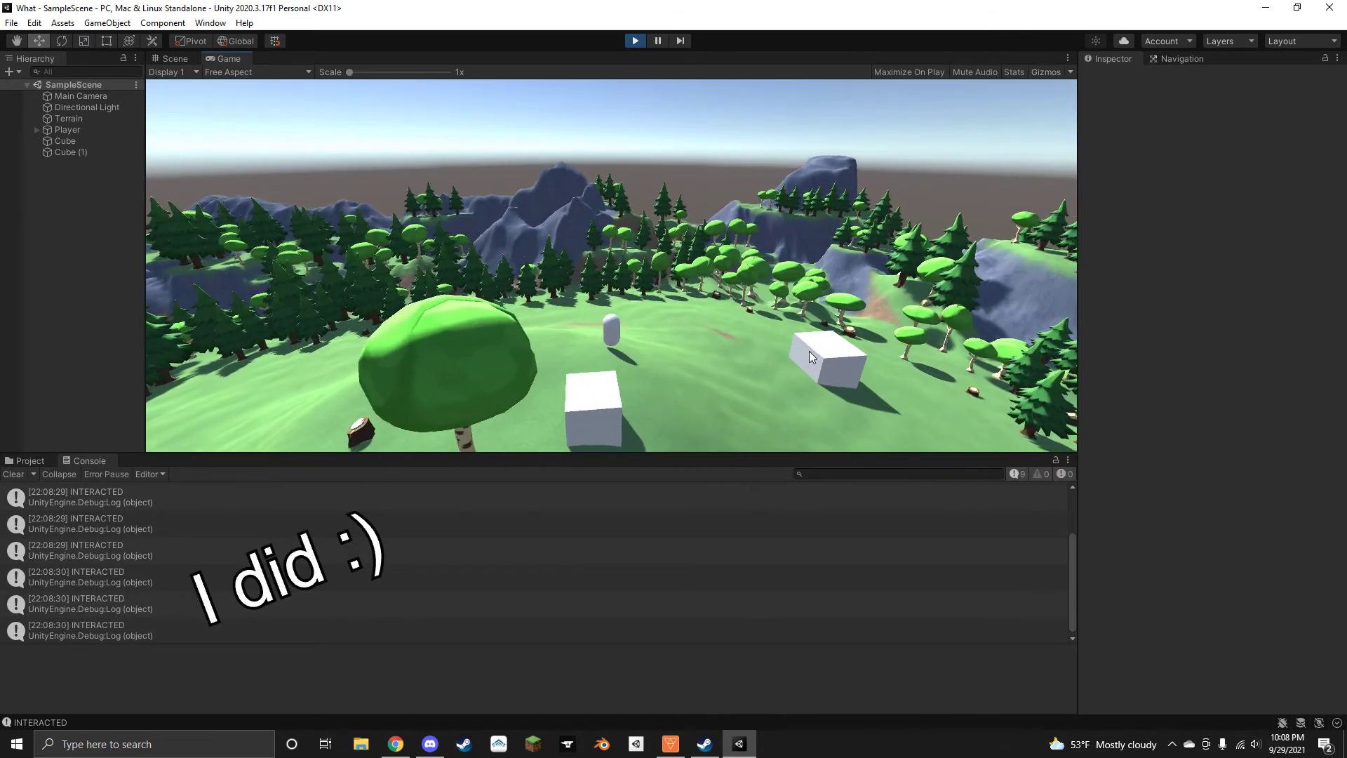
Step: Move the player capsule past the second white cube in the running game
{"action": "key", "text": "w"}
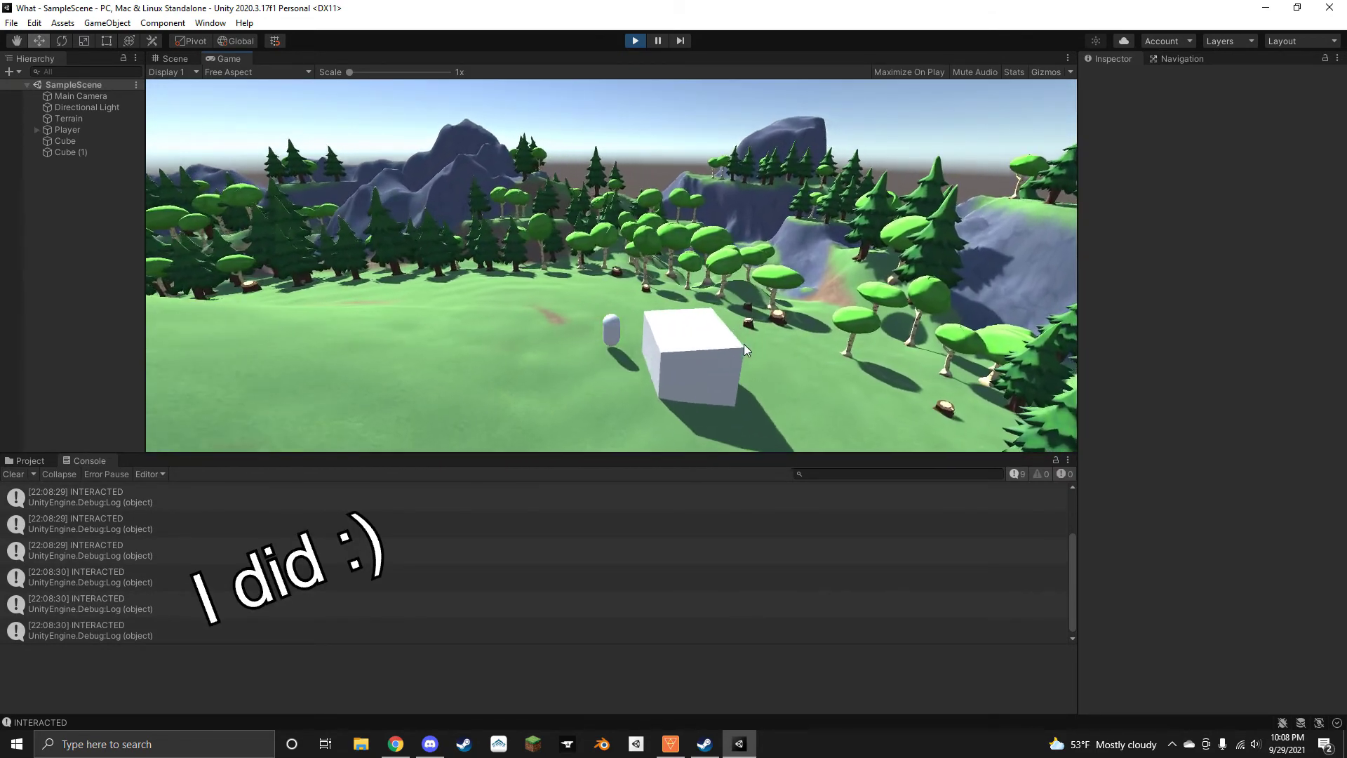
{"action": "key", "text": "d"}
{"action": "key", "text": "alt"}
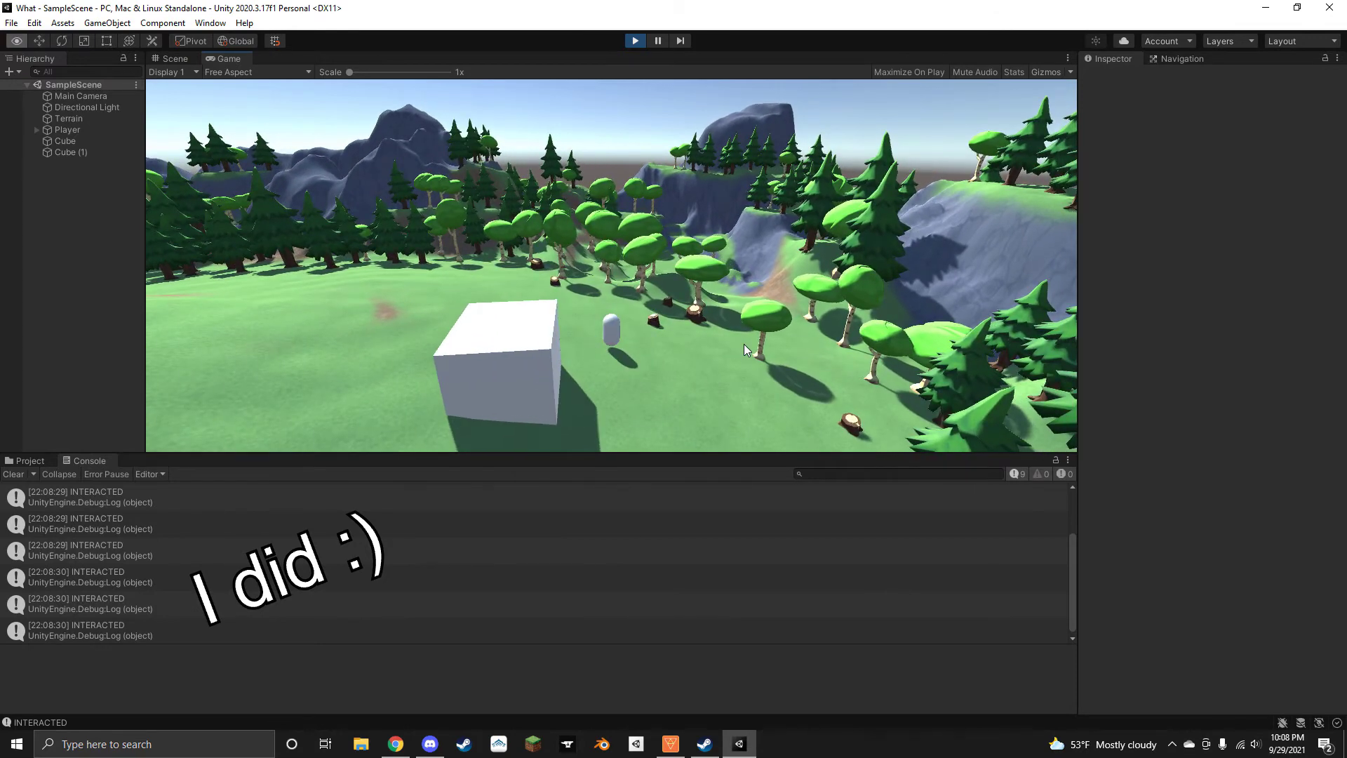
{"action": "key", "text": "alt+z"}
{"action": "left_click", "coordinate": [546, 270]}
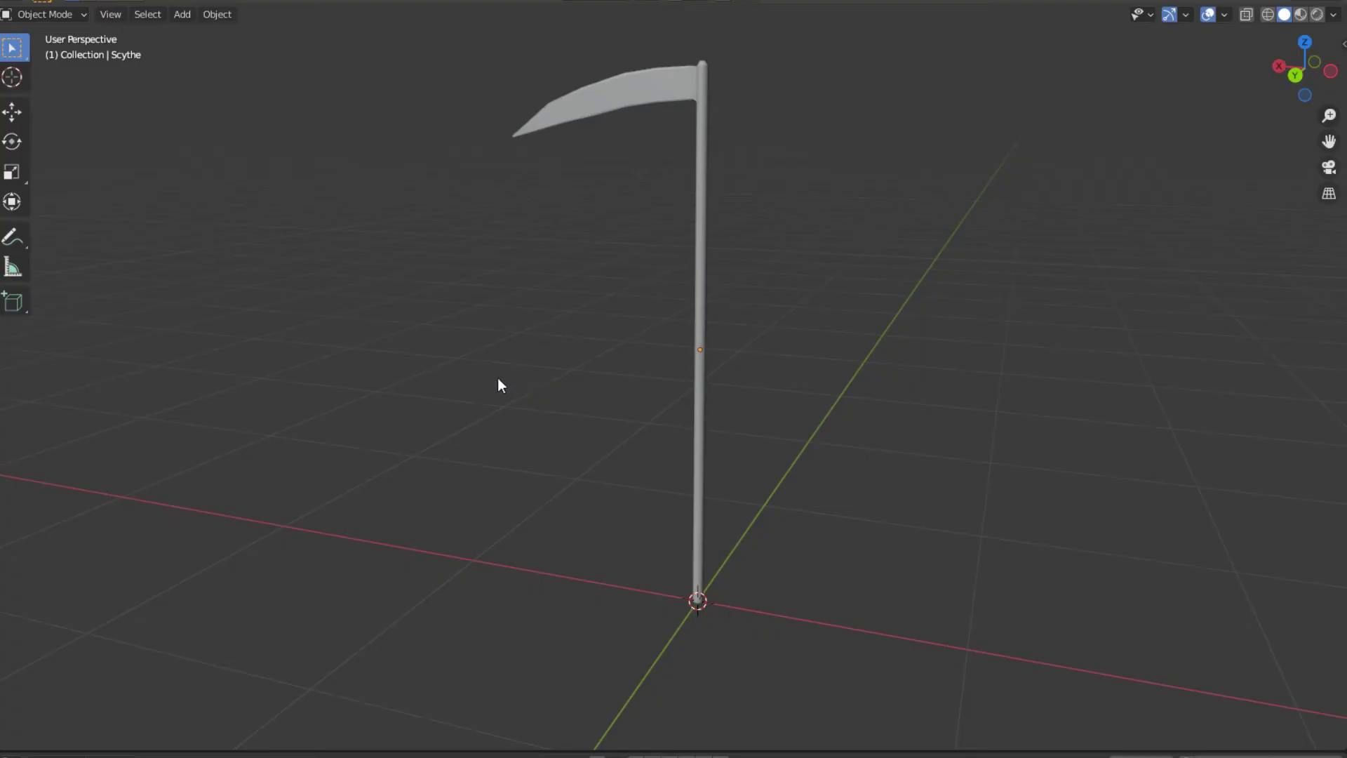
{"action": "middle_click_drag", "start_coordinate": [499, 382], "coordinate": [179, 345]}
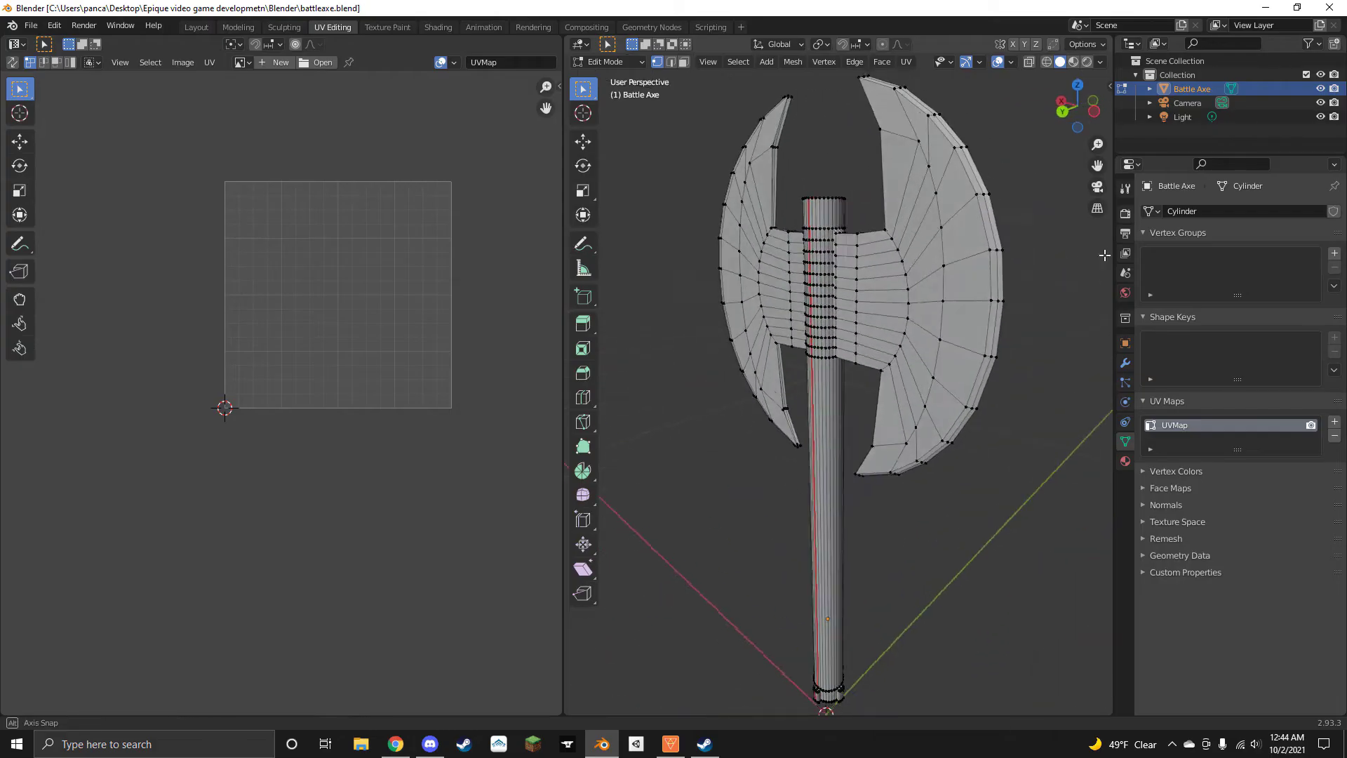
{"action": "middle_click_drag", "start_coordinate": [1105, 255], "coordinate": [852, 358]}
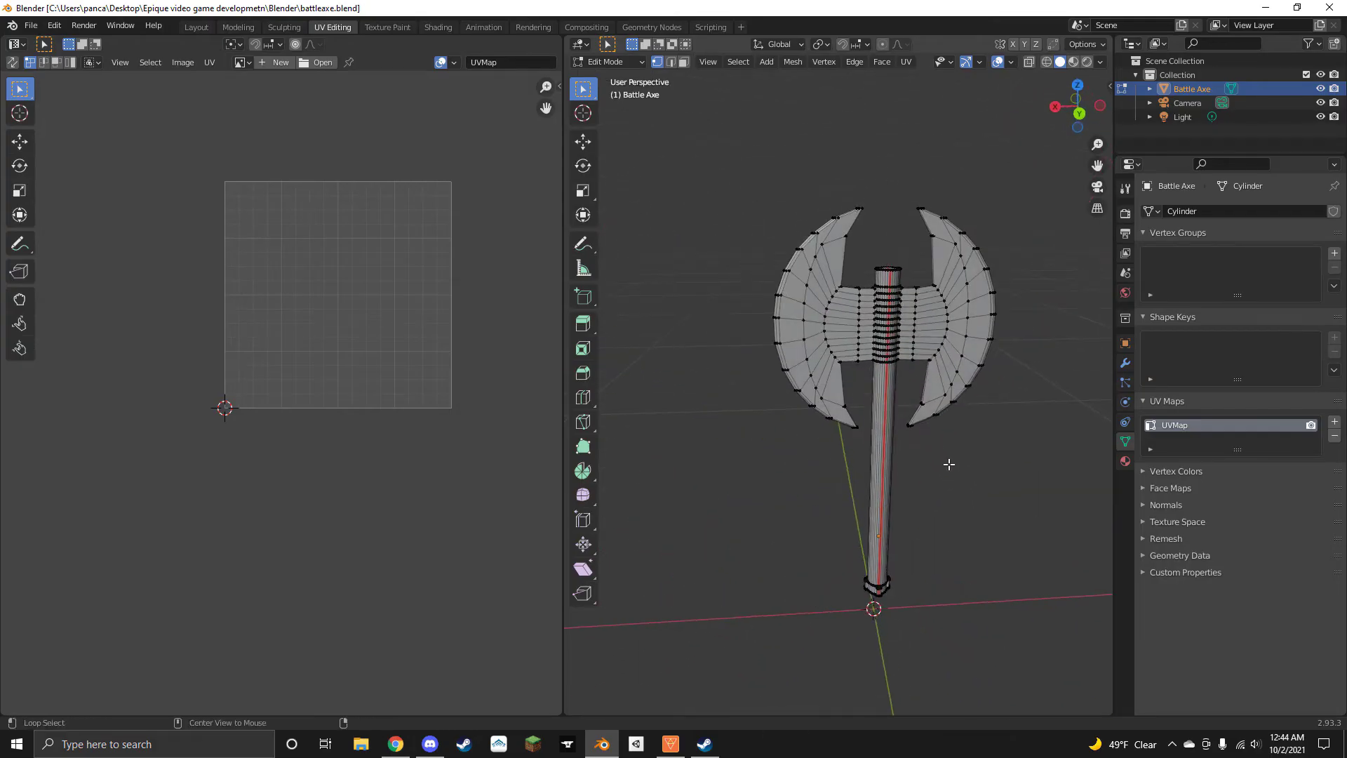
{"action": "key", "text": "alt+z"}
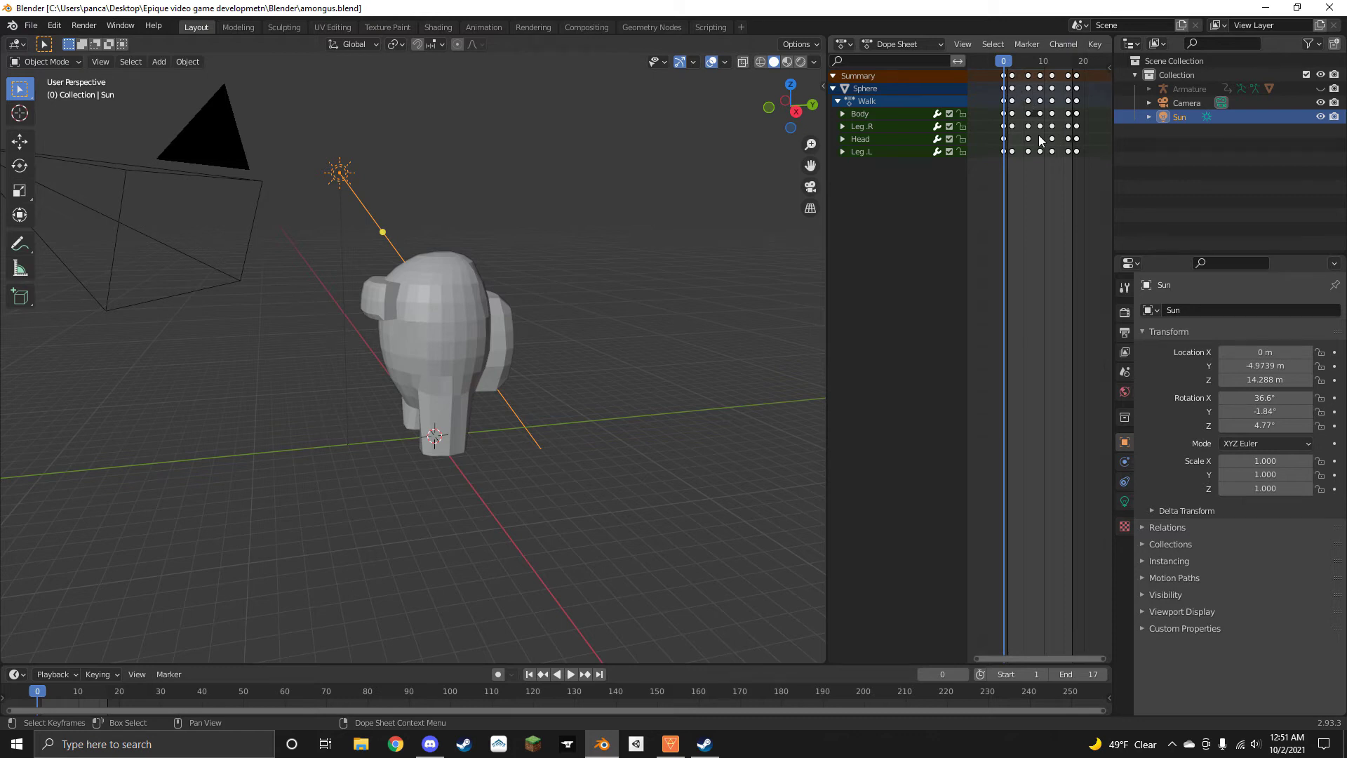
Step: In Blender, play the crewmate model's Walk animation, scrub its frames and view it from another side
{"action": "key", "text": "space"}
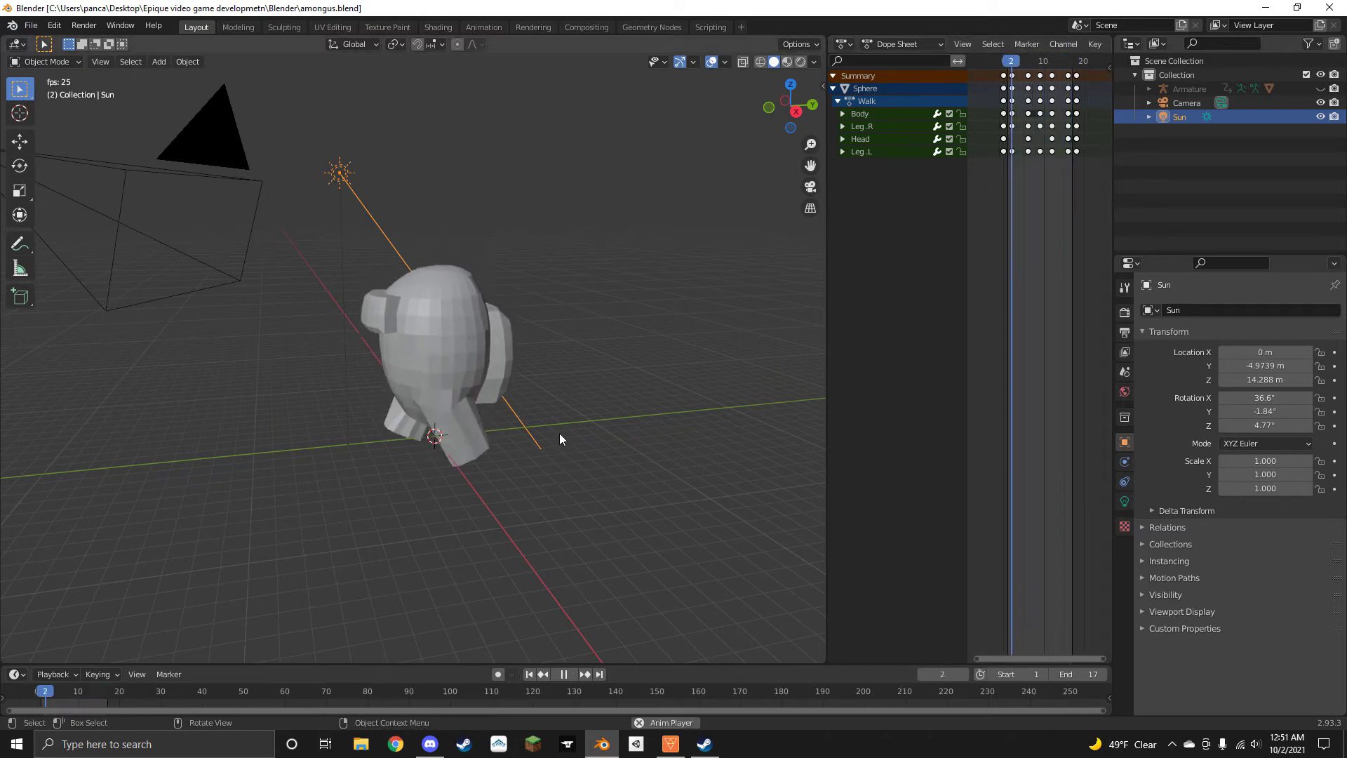
{"action": "key", "text": "space"}
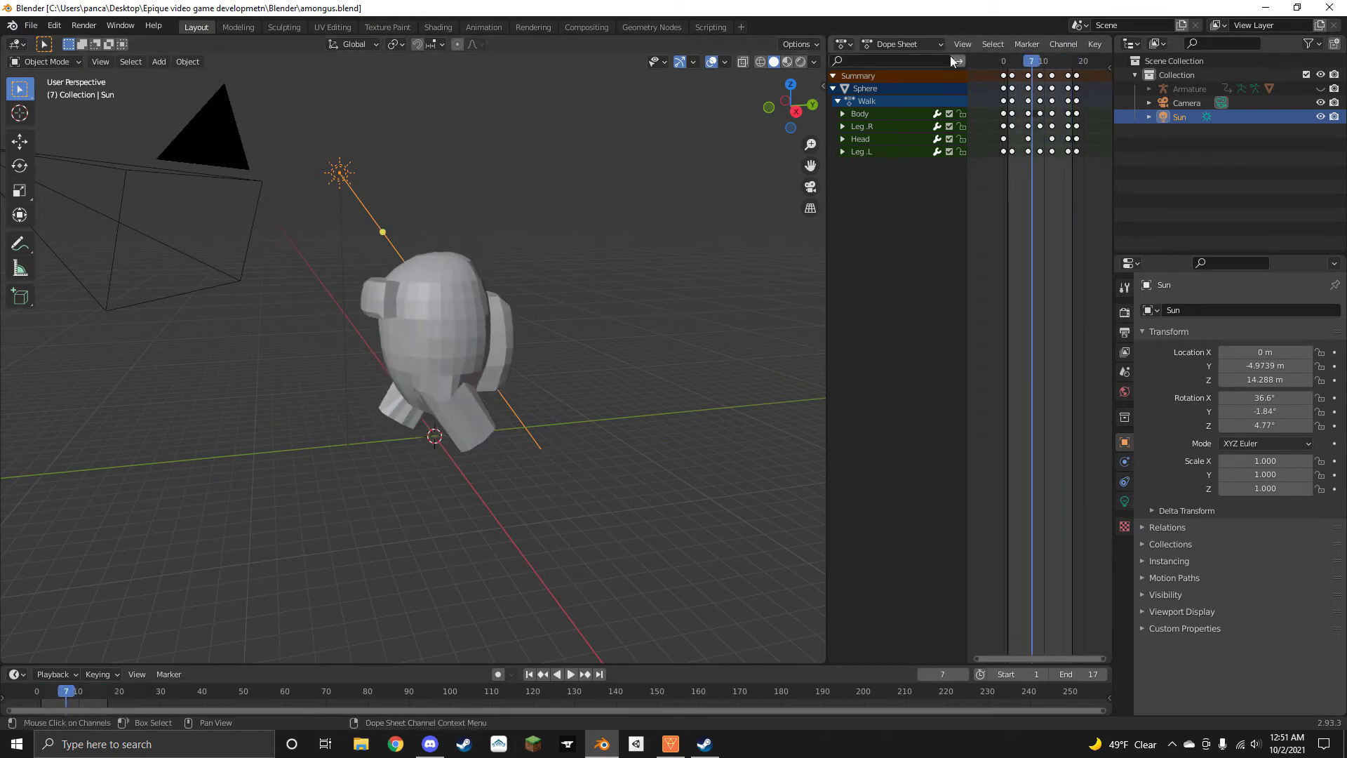
{"action": "left_click", "coordinate": [981, 60]}
{"action": "mouse_move", "coordinate": [479, 289]}
{"action": "middle_mouse_down"}
{"action": "mouse_move", "coordinate": [439, 338]}
{"action": "mouse_move", "coordinate": [557, 334]}
{"action": "mouse_move", "coordinate": [37, 326]}
{"action": "middle_mouse_up"}
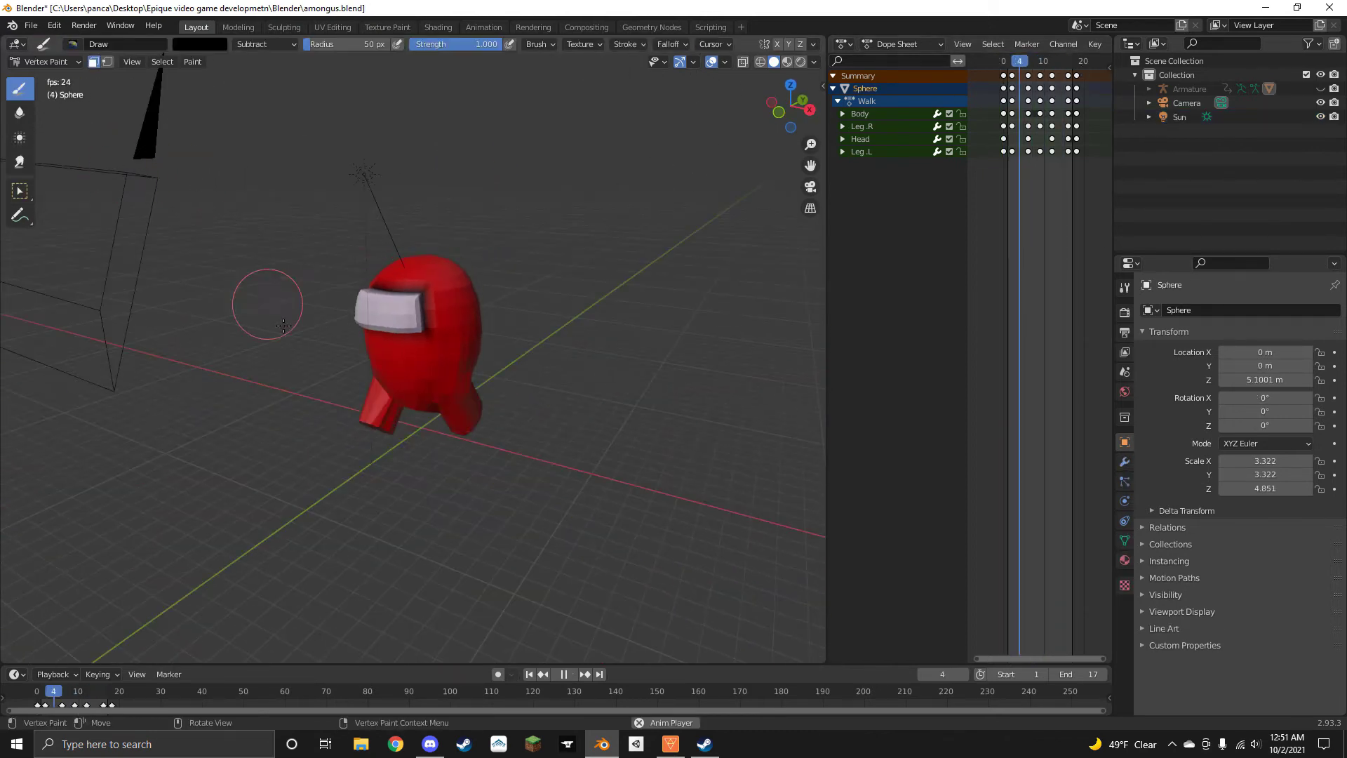
Step: Render the current frame of the crewmate scene and close the render result
{"action": "middle_click_drag", "start_coordinate": [264, 412], "coordinate": [421, 379]}
{"action": "key", "text": "F12"}
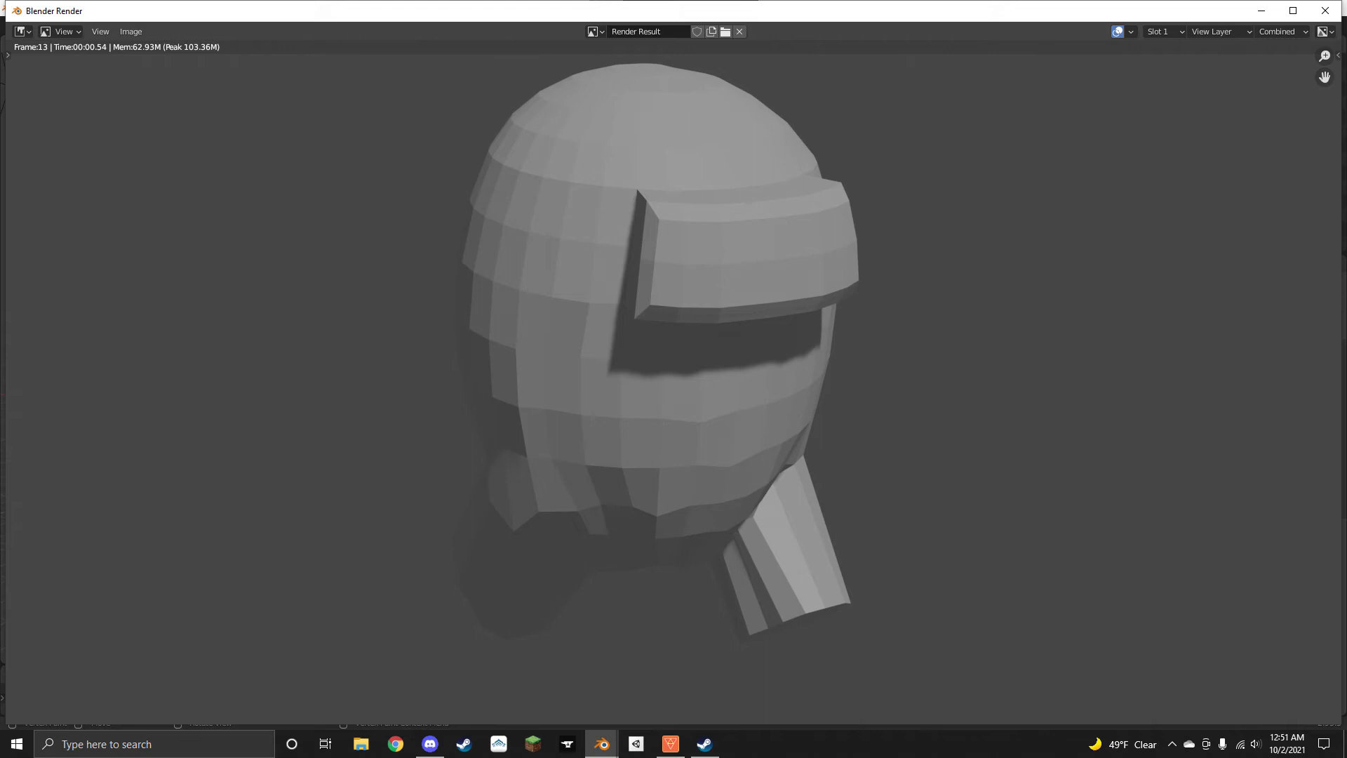
{"action": "key", "text": "Escape"}
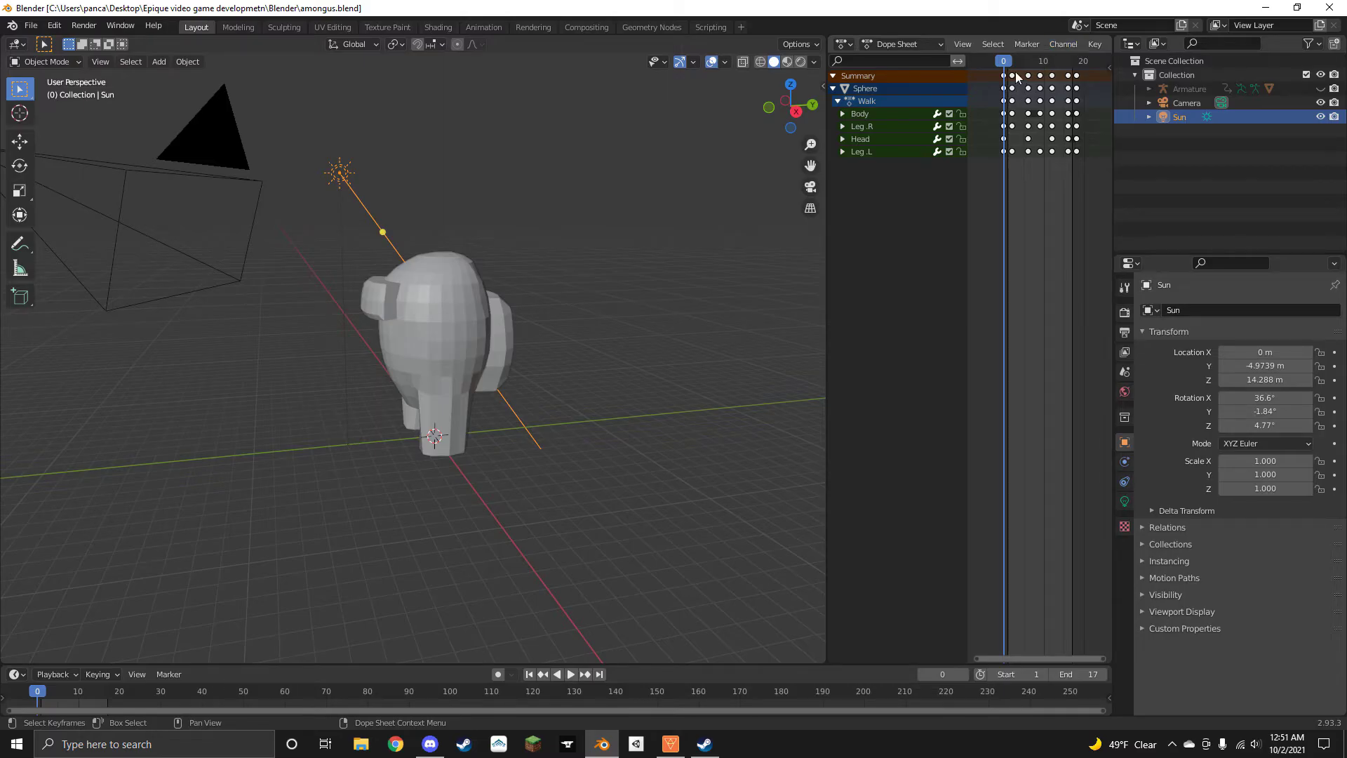
Step: Replay the crewmate's Walk animation from the start and watch it from a front three-quarter angle
{"action": "key", "text": "space"}
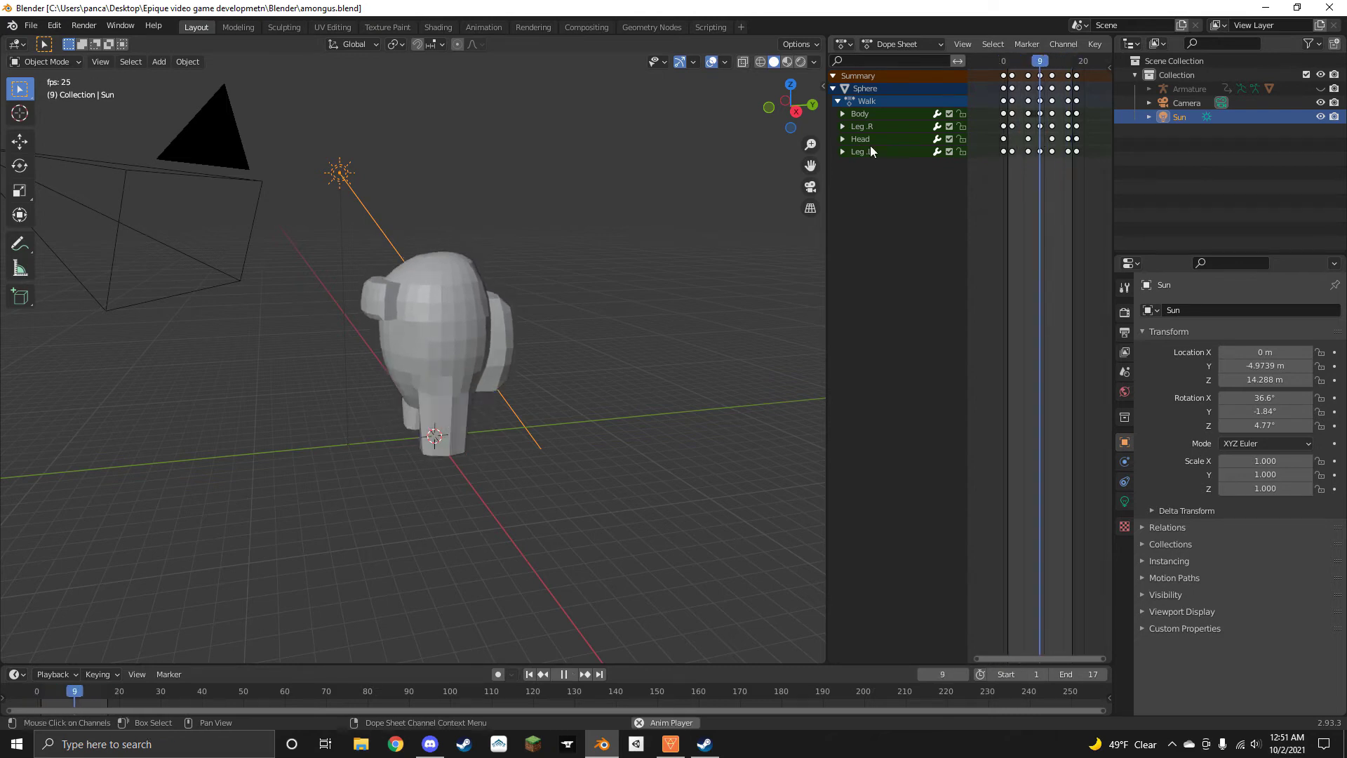
{"action": "key", "text": "space"}
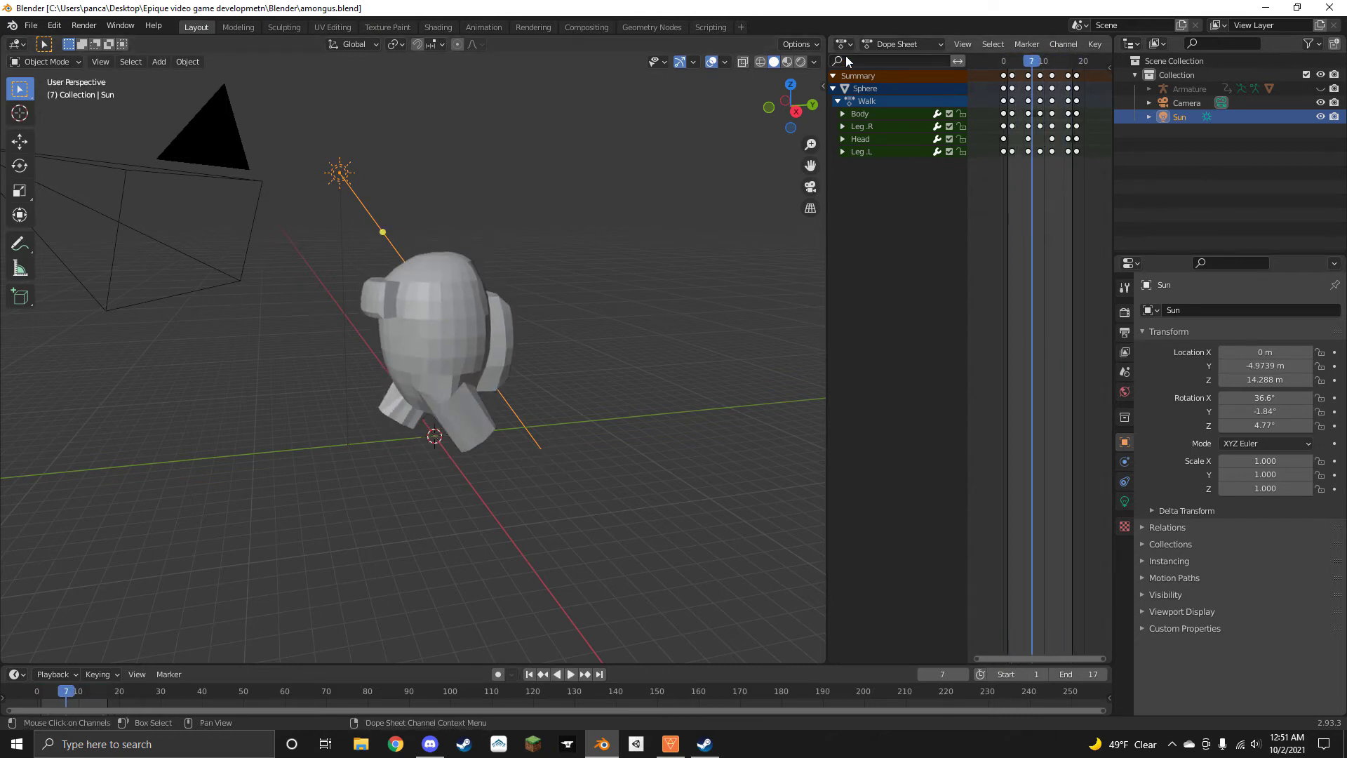
{"action": "left_click", "coordinate": [981, 61]}
{"action": "middle_click_drag", "start_coordinate": [466, 305], "coordinate": [506, 347]}
{"action": "key", "text": "space"}
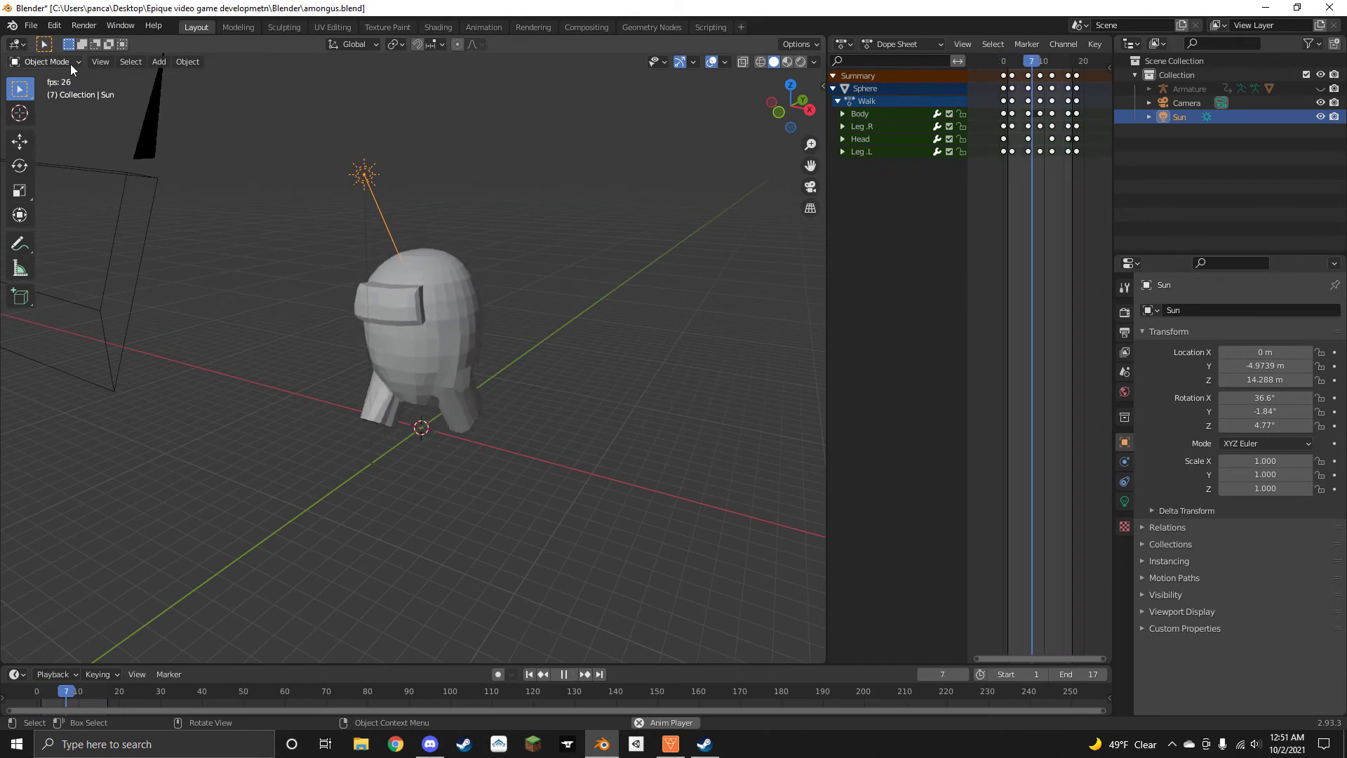
Step: Stop the playback, select the crewmate body mesh and bring up its interaction mode choices
{"action": "left_click", "coordinate": [71, 63]}
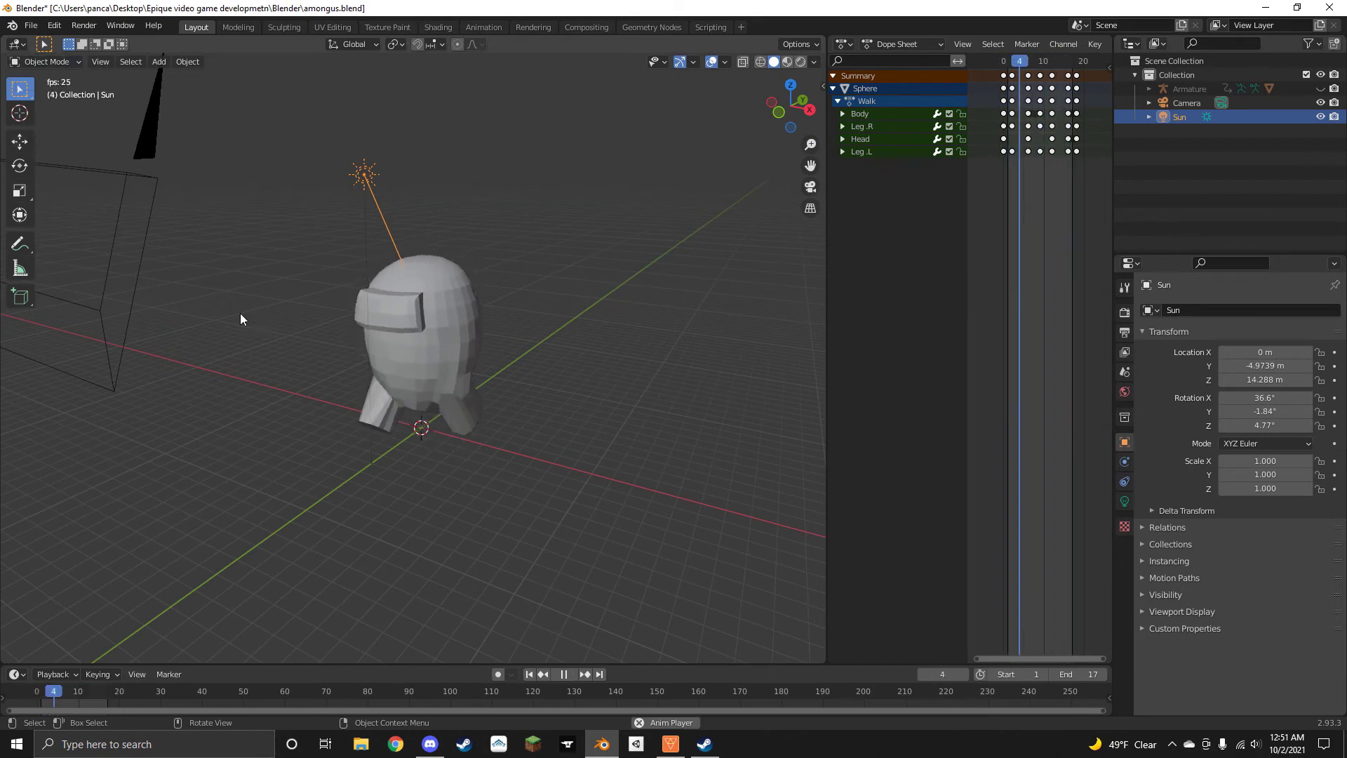
{"action": "key", "text": "space"}
{"action": "left_click", "coordinate": [68, 62]}
{"action": "left_click", "coordinate": [434, 279]}
{"action": "left_click", "coordinate": [38, 62]}
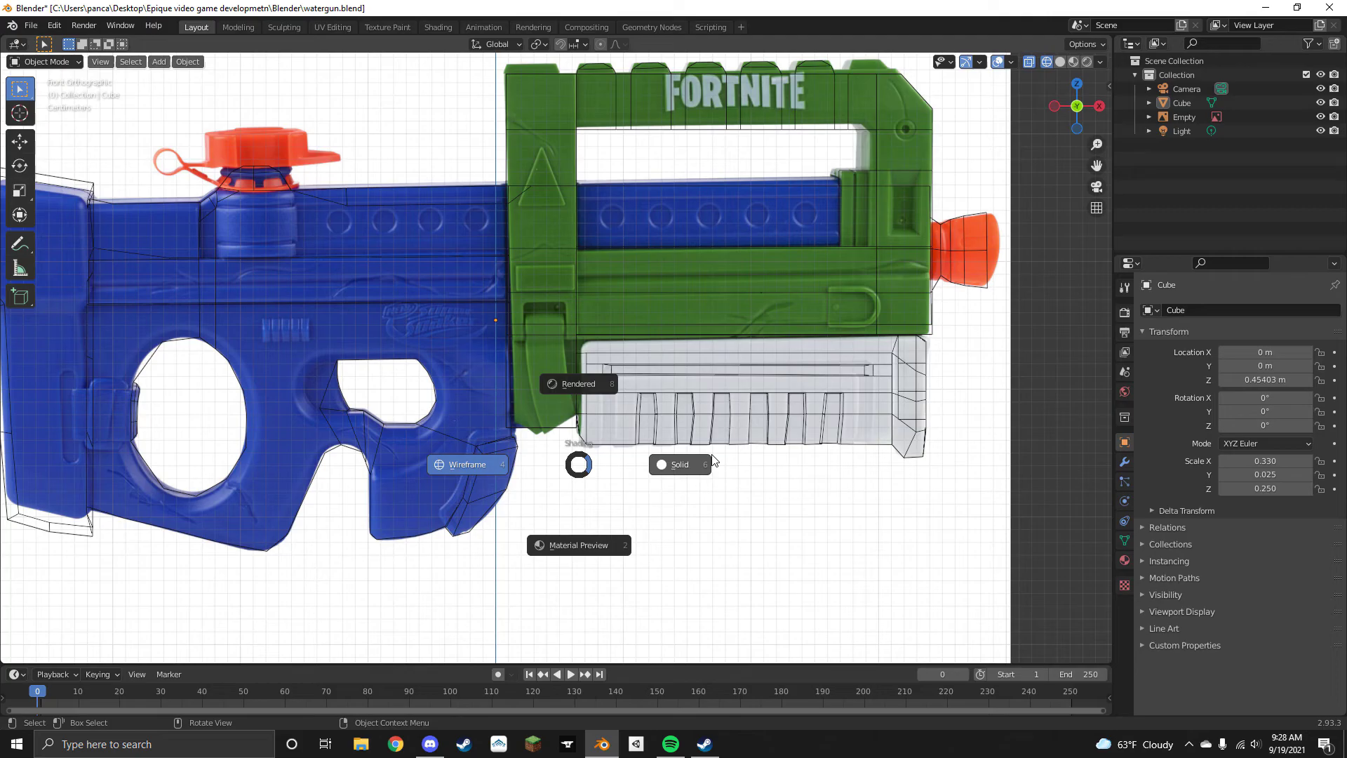
Step: View the water gun model in wireframe shading from a perspective angle away from its front reference image
{"action": "mouse_move", "coordinate": [577, 461]}
{"action": "middle_mouse_down"}
{"action": "mouse_move", "coordinate": [622, 461]}
{"action": "mouse_move", "coordinate": [348, 515]}
{"action": "mouse_move", "coordinate": [260, 456]}
{"action": "mouse_move", "coordinate": [316, 405]}
{"action": "mouse_move", "coordinate": [551, 463]}
{"action": "middle_mouse_up"}
{"action": "key", "text": "z"}
{"action": "left_click", "coordinate": [482, 461]}
{"action": "key", "text": "z"}
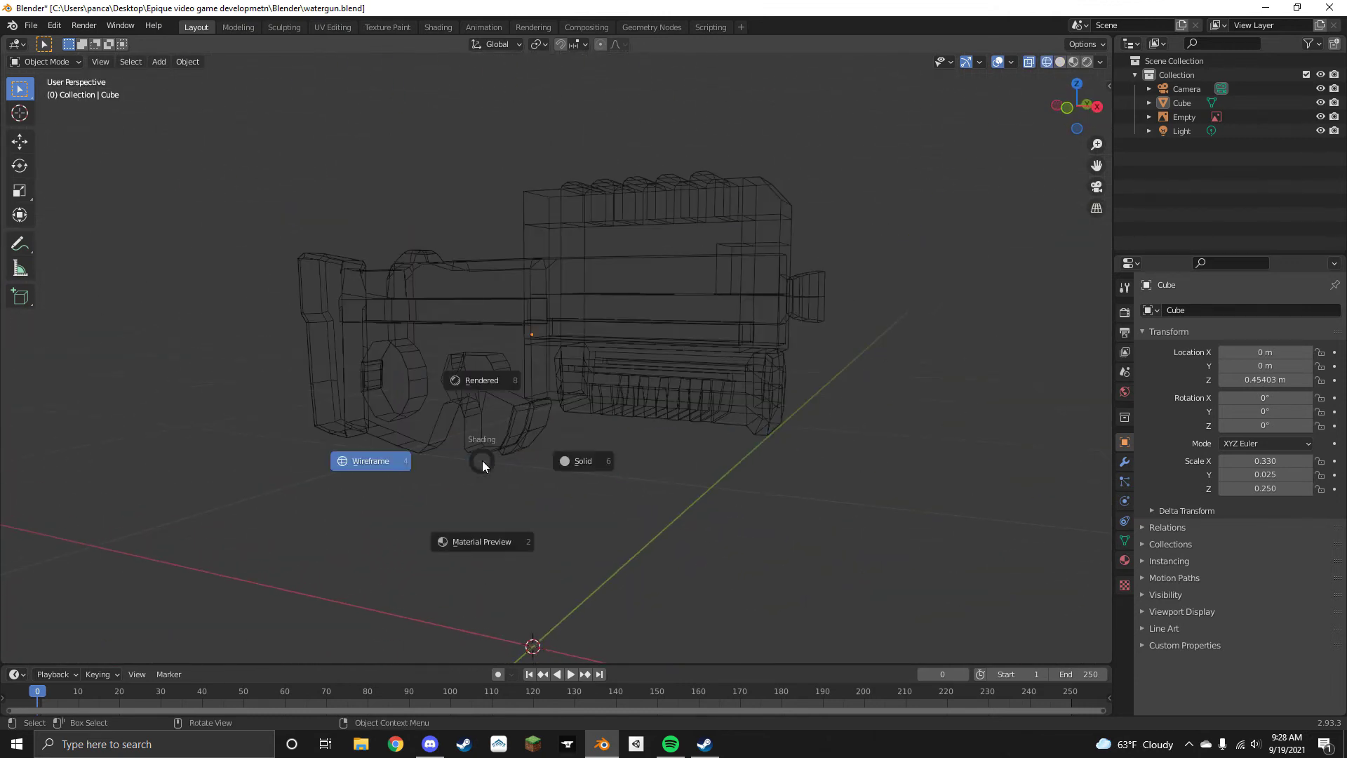
{"action": "left_click", "coordinate": [416, 461]}
Step: Display the water gun in solid shading and enter Edit Mode on its mesh
{"action": "mouse_move", "coordinate": [417, 462]}
{"action": "middle_mouse_down"}
{"action": "mouse_move", "coordinate": [630, 428]}
{"action": "mouse_move", "coordinate": [746, 461]}
{"action": "mouse_move", "coordinate": [971, 454]}
{"action": "middle_mouse_up"}
{"action": "key", "text": "z"}
{"action": "left_click", "coordinate": [1117, 444]}
{"action": "mouse_move", "coordinate": [842, 435]}
{"action": "middle_mouse_down"}
{"action": "mouse_move", "coordinate": [554, 428]}
{"action": "mouse_move", "coordinate": [613, 369]}
{"action": "mouse_move", "coordinate": [604, 414]}
{"action": "mouse_move", "coordinate": [521, 456]}
{"action": "mouse_move", "coordinate": [486, 440]}
{"action": "mouse_move", "coordinate": [800, 398]}
{"action": "mouse_move", "coordinate": [866, 376]}
{"action": "mouse_move", "coordinate": [932, 301]}
{"action": "mouse_move", "coordinate": [757, 390]}
{"action": "mouse_move", "coordinate": [873, 414]}
{"action": "mouse_move", "coordinate": [1063, 425]}
{"action": "mouse_move", "coordinate": [1053, 436]}
{"action": "middle_mouse_up"}
{"action": "key", "text": "Tab"}
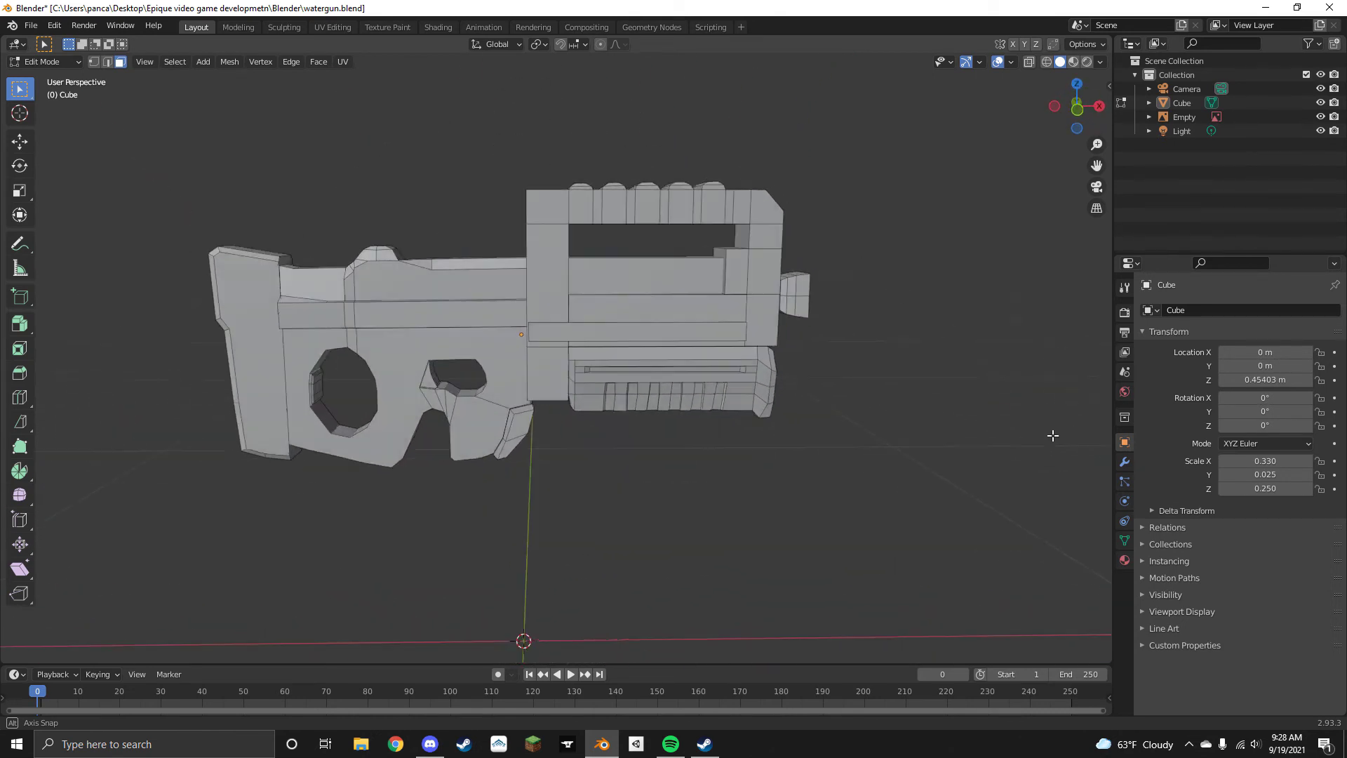
{"action": "scroll", "coordinate": [593, 441], "scroll_direction": "up", "scroll_amount": 3}
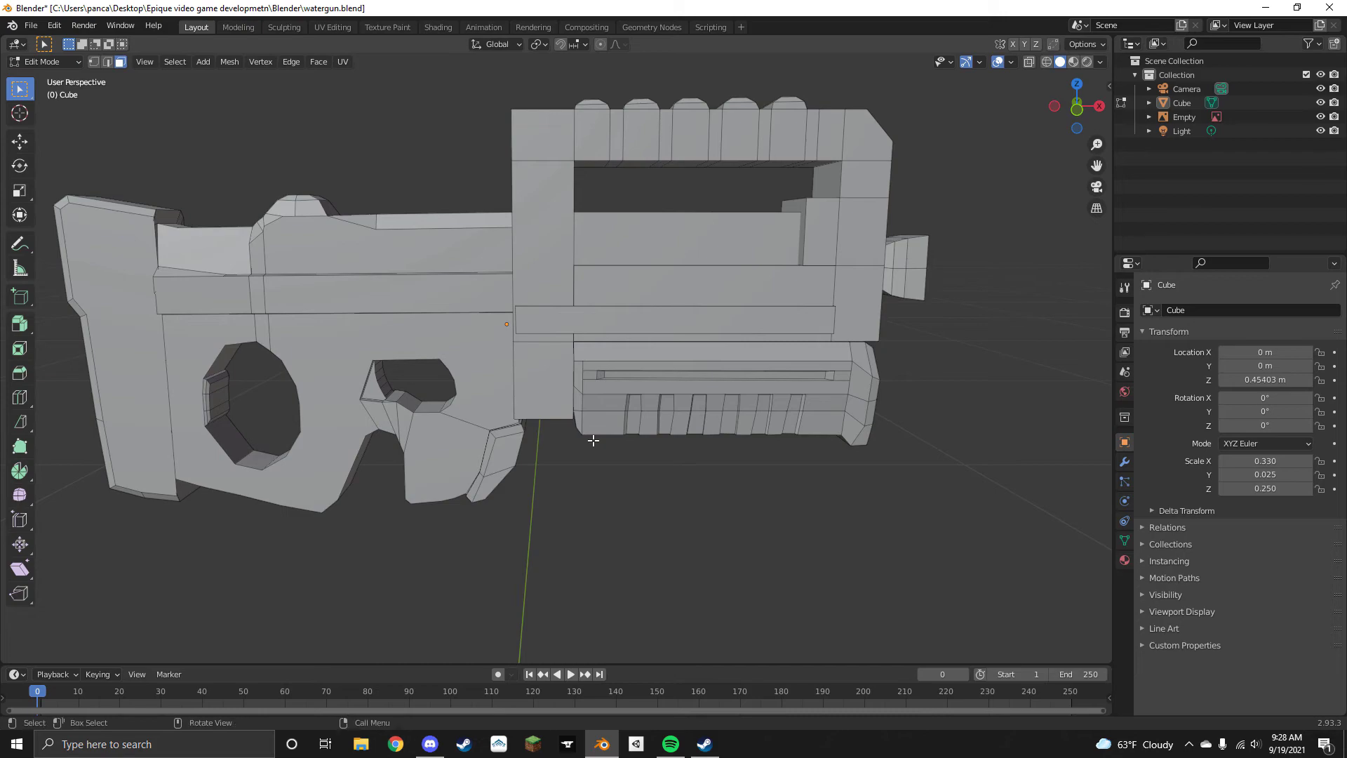
{"action": "key", "text": "alt+z"}
{"action": "left_click", "coordinate": [550, 265]}
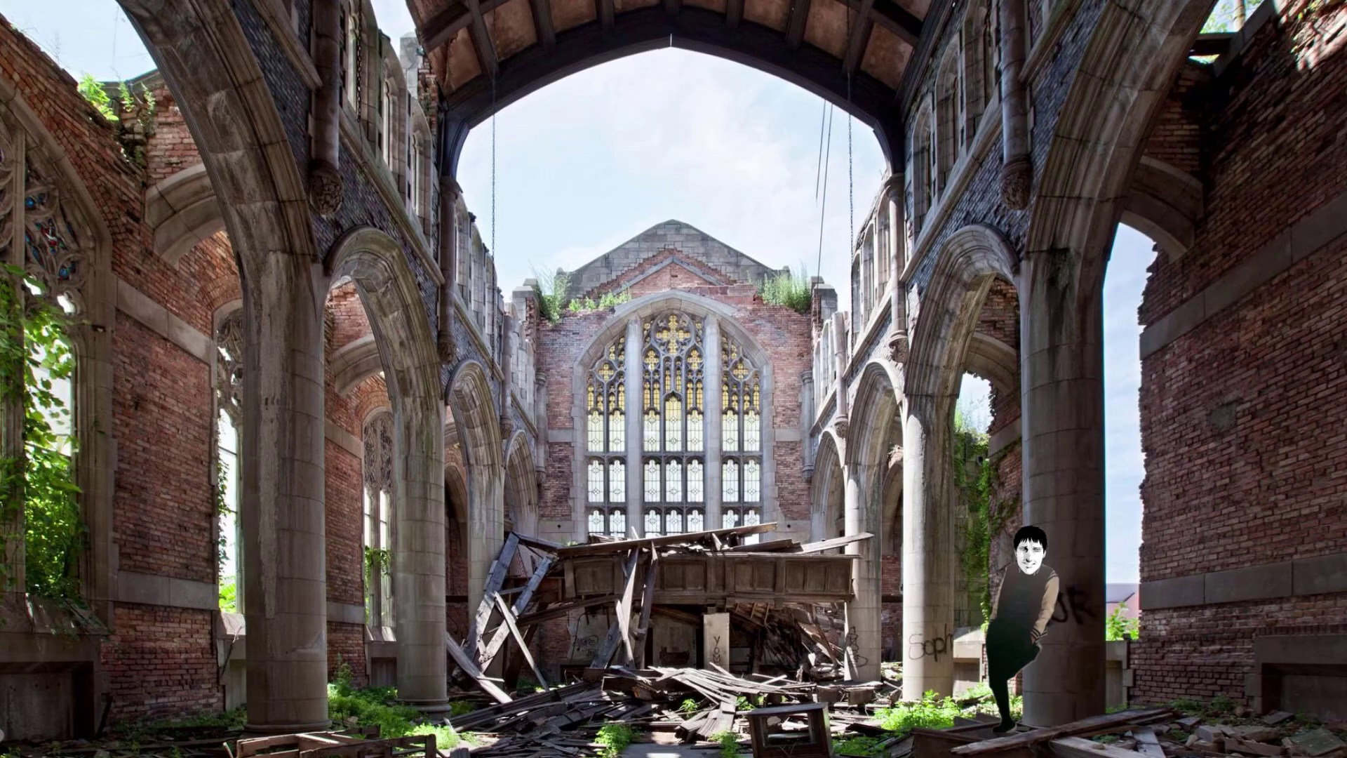